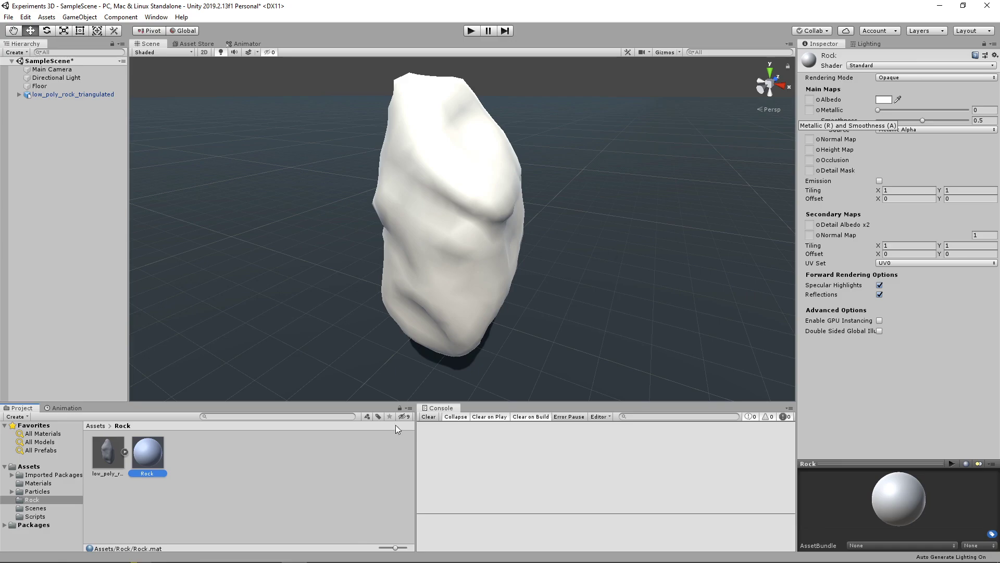
Step: Switch to Substance Painter and dismiss the mesh export window that opened by mistake
{"action": "left_click", "coordinate": [268, 556]}
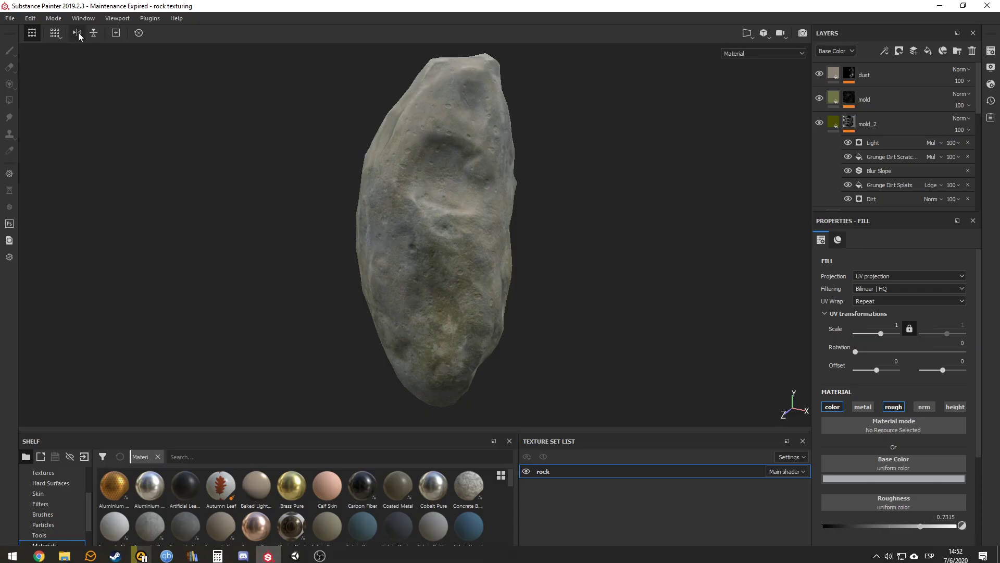
{"action": "left_click", "coordinate": [10, 18]}
{"action": "left_click", "coordinate": [51, 199]}
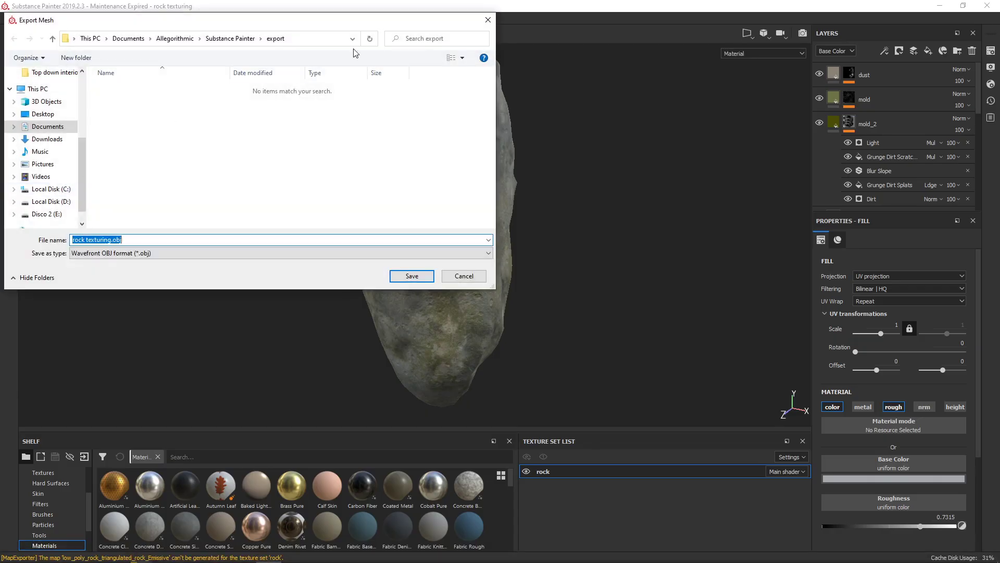
{"action": "key", "text": "Escape"}
Step: Open the Export Textures configuration and inspect the Unity 4 and Unity 5 (Standard Metallic) presets
{"action": "left_click", "coordinate": [17, 19]}
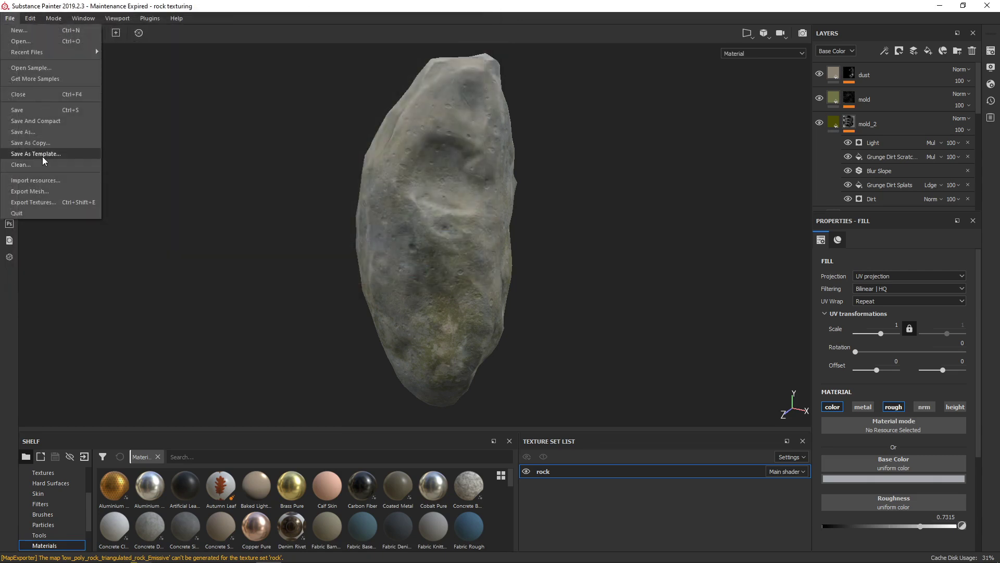
{"action": "left_click", "coordinate": [34, 203]}
{"action": "left_click", "coordinate": [316, 116]}
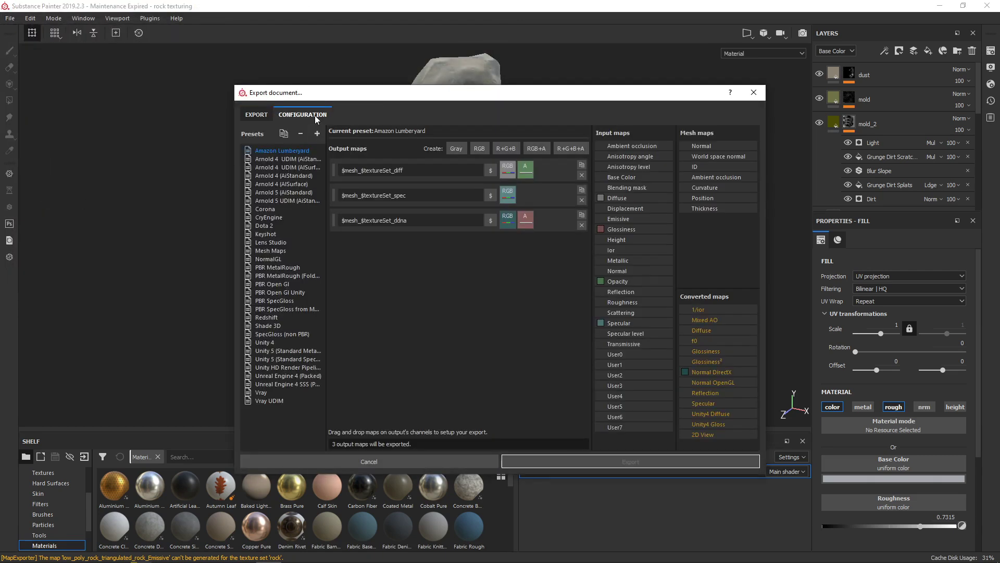
{"action": "left_click", "coordinate": [264, 343]}
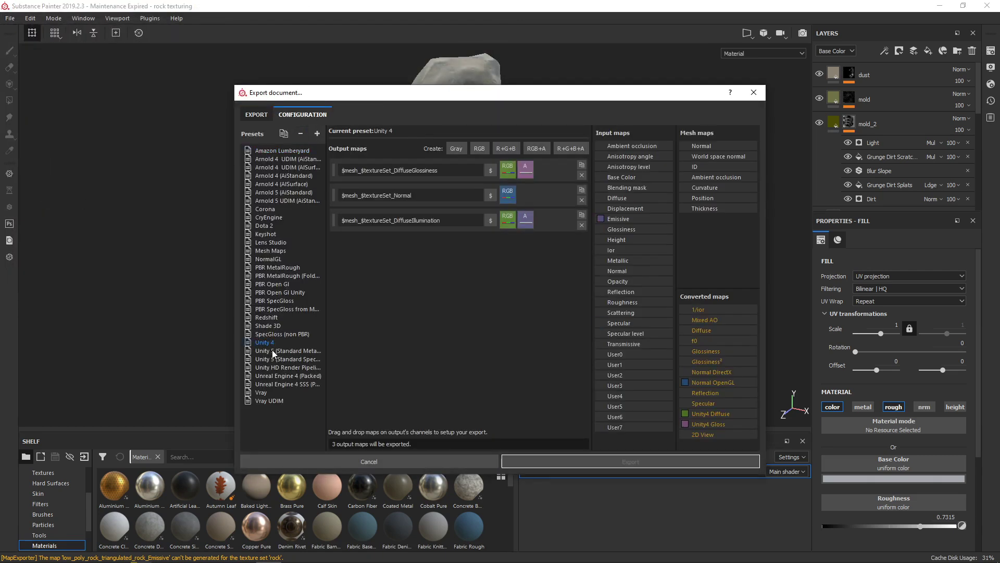
{"action": "left_click", "coordinate": [272, 349]}
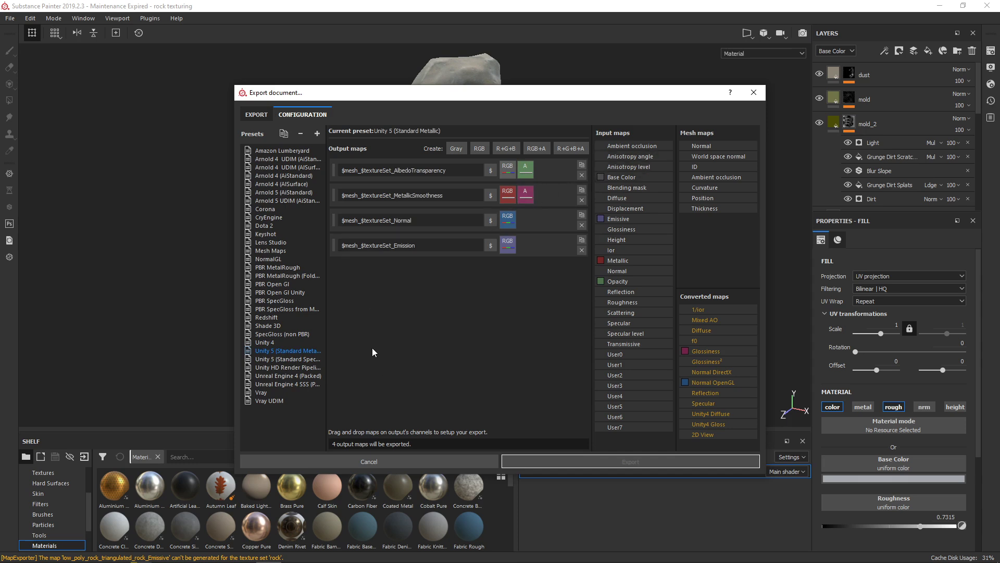
Step: Create a new empty export preset named 'My Unity'
{"action": "left_click", "coordinate": [316, 134]}
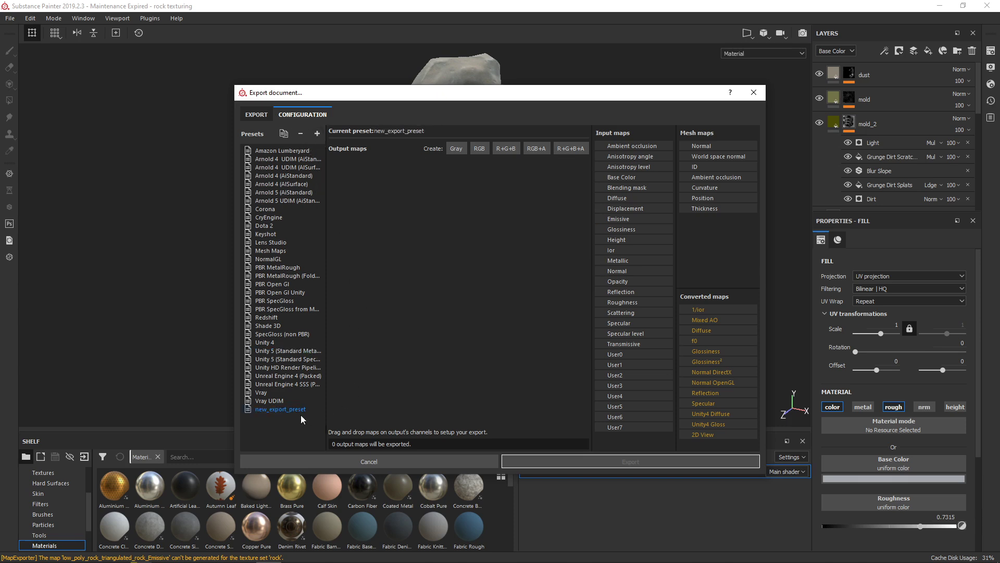
{"action": "type", "text": "My Unity"}
{"action": "key", "text": "Return"}
{"action": "key", "text": "alt+Tab"}
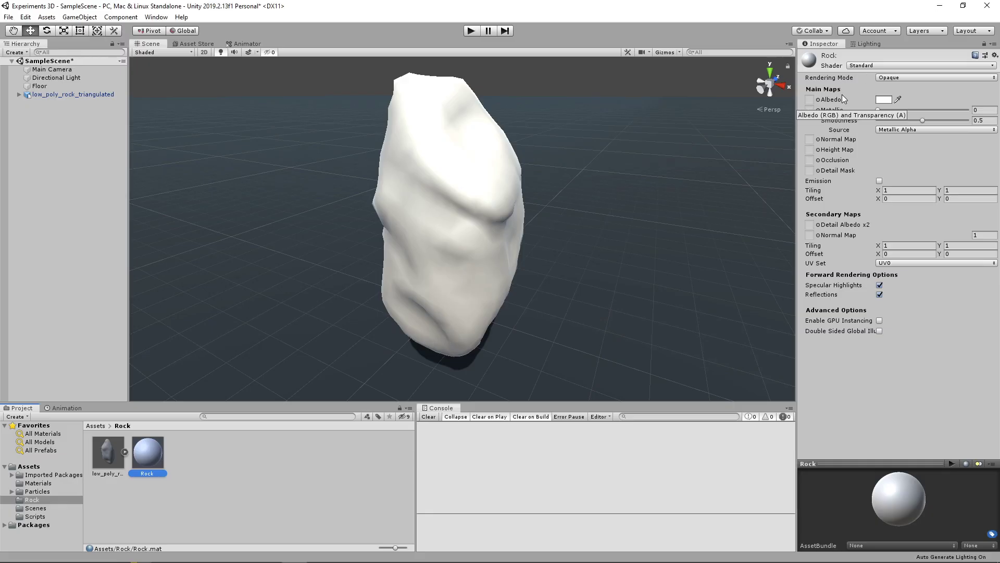
{"action": "key", "text": "alt+Tab"}
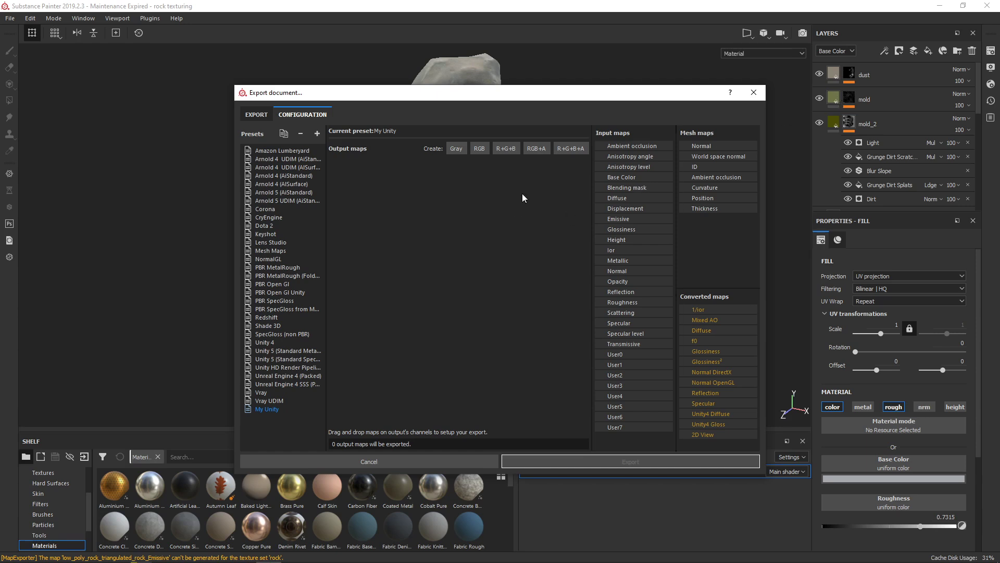
Step: Add an RGB+A output map named $mesh_$textureSet_Albedo
{"action": "left_click", "coordinate": [541, 150]}
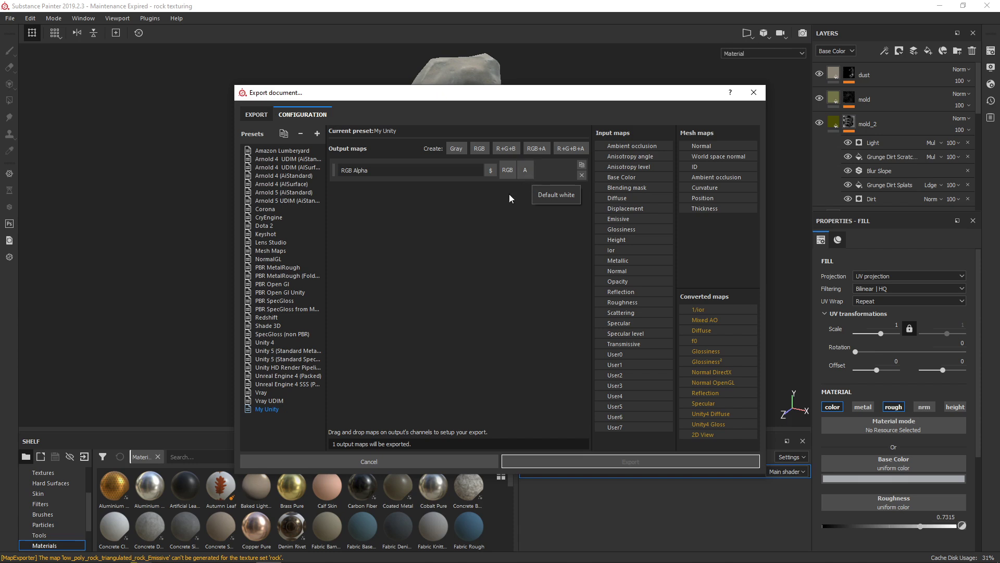
{"action": "double_click", "coordinate": [361, 171]}
{"action": "key", "text": "BackSpace"}
{"action": "key", "text": "BackSpace"}
{"action": "key", "text": "BackSpace"}
{"action": "key", "text": "BackSpace"}
{"action": "key", "text": "BackSpace"}
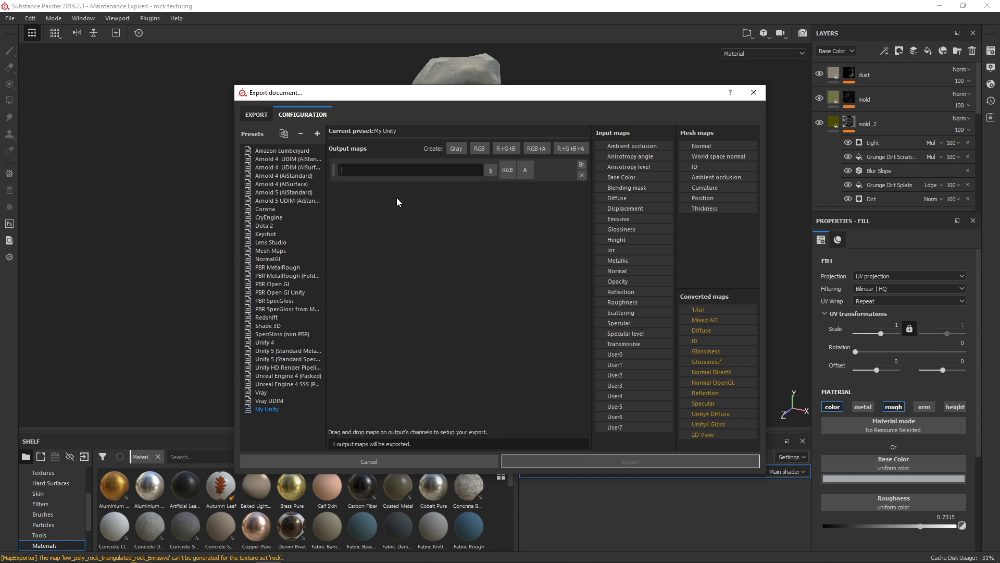
{"action": "left_click", "coordinate": [490, 170]}
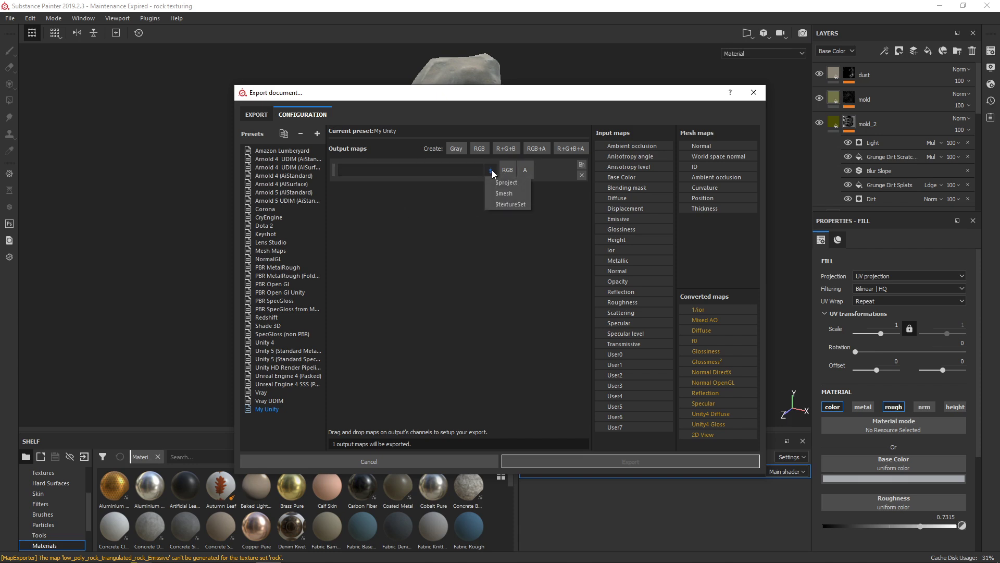
{"action": "left_click", "coordinate": [501, 193]}
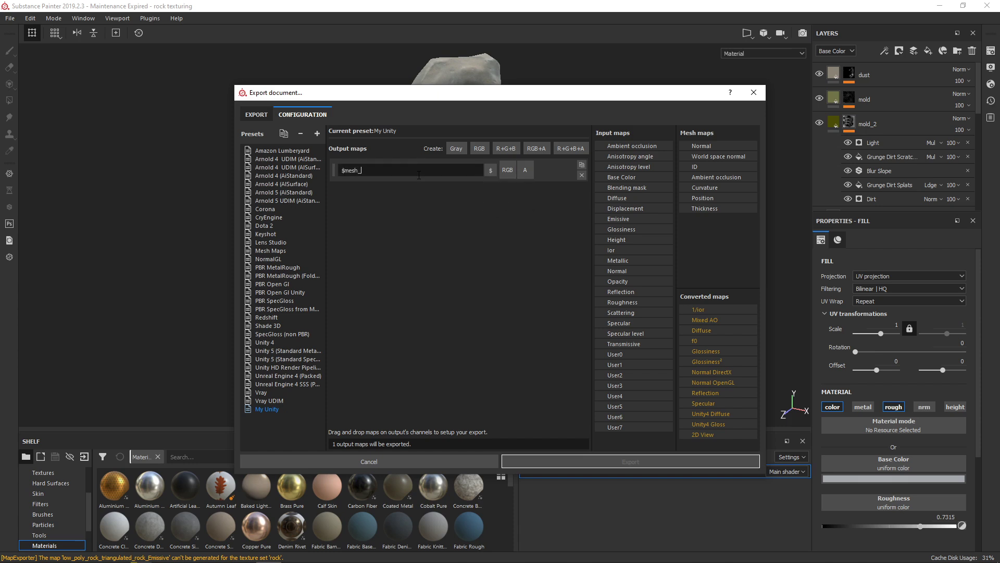
{"action": "left_click", "coordinate": [490, 170]}
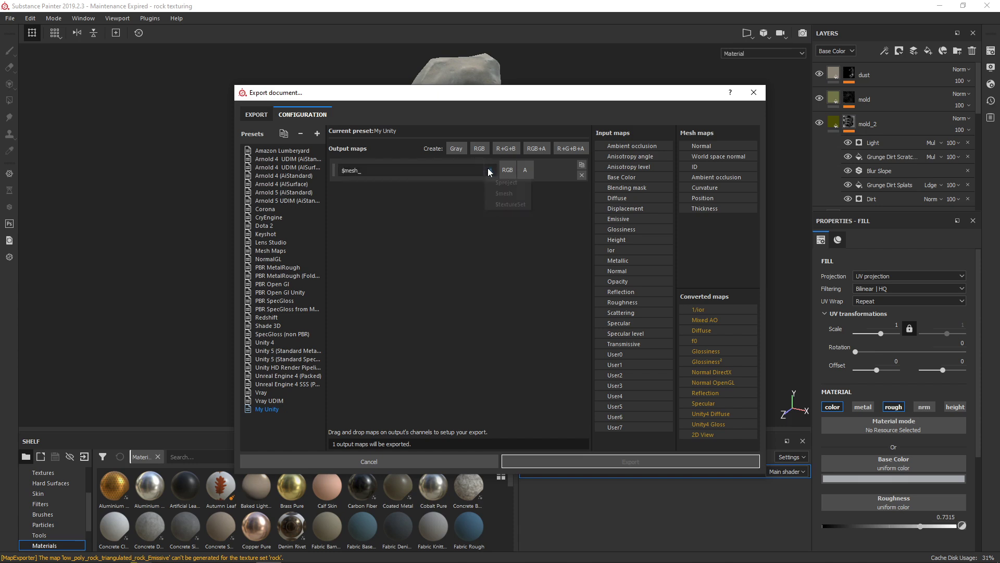
{"action": "left_click", "coordinate": [513, 205]}
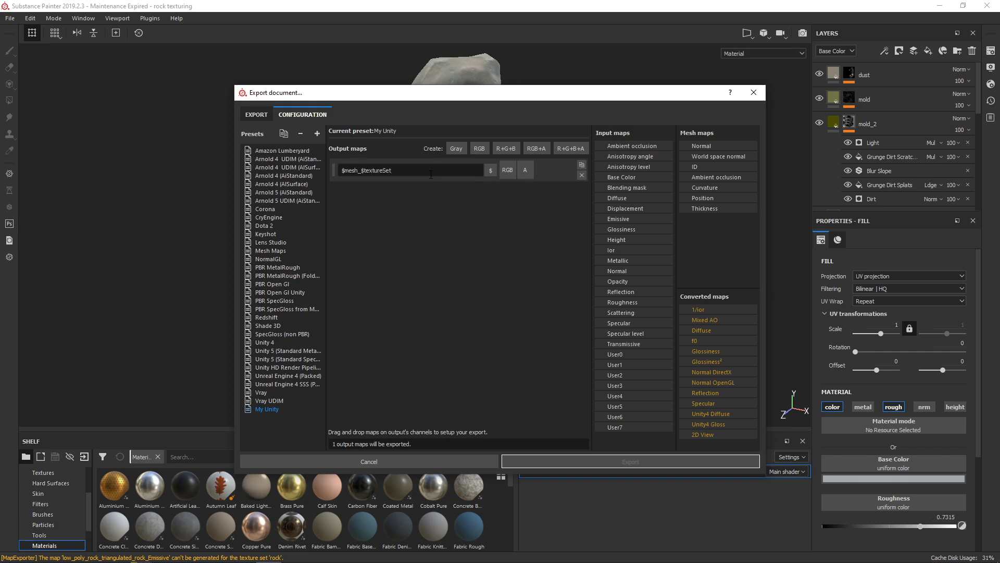
{"action": "type", "text": "_Albedo"}
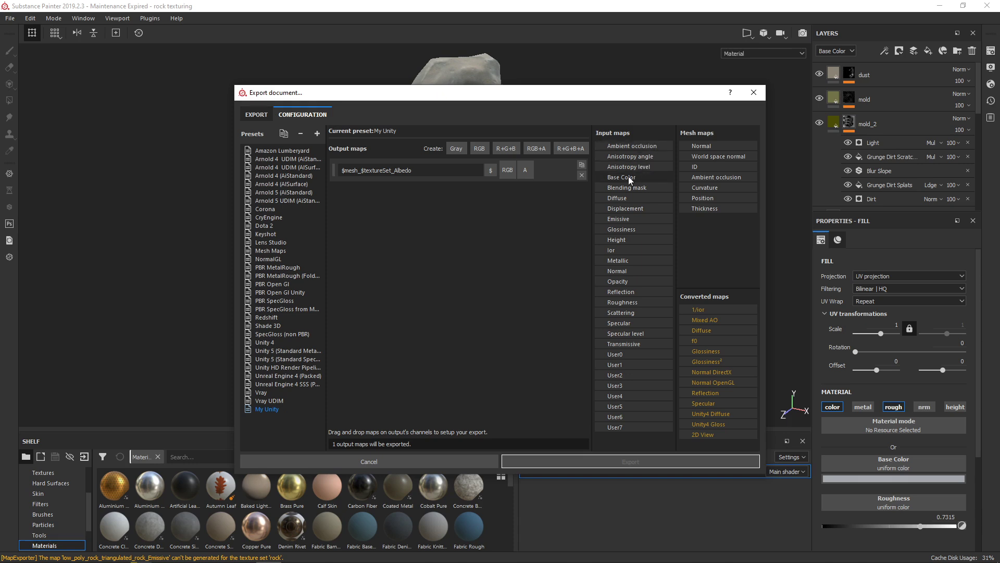
Step: Route Base Color into the Albedo map's RGB and Opacity's gray channel into its alpha
{"action": "left_click_drag", "start_coordinate": [629, 176], "coordinate": [505, 174]}
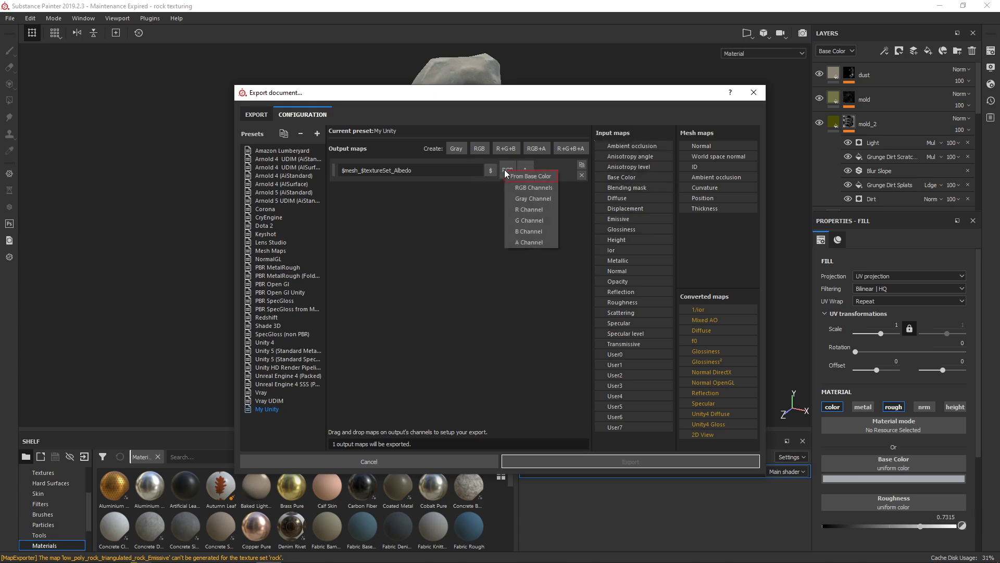
{"action": "left_click", "coordinate": [537, 187]}
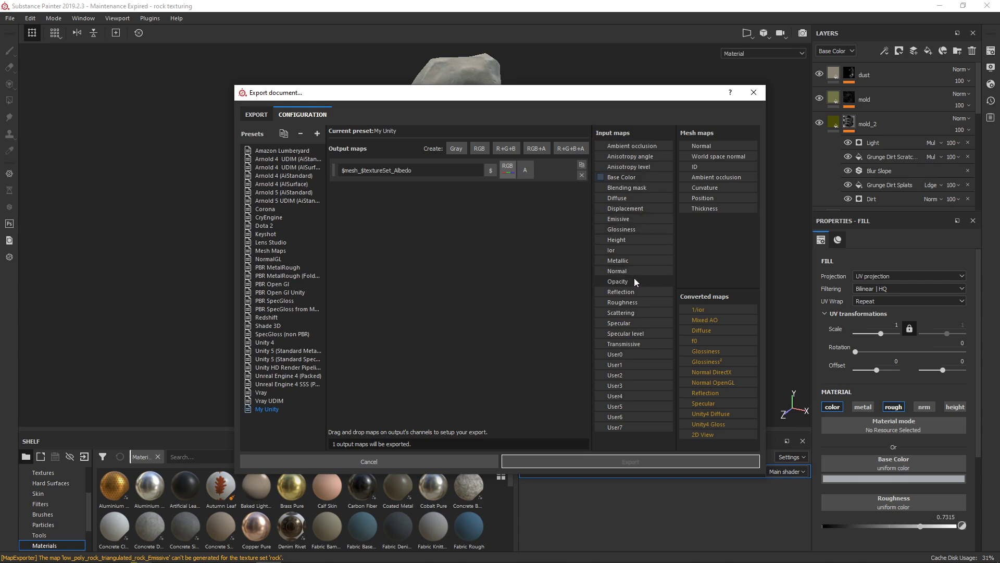
{"action": "left_click_drag", "start_coordinate": [634, 280], "coordinate": [523, 171]}
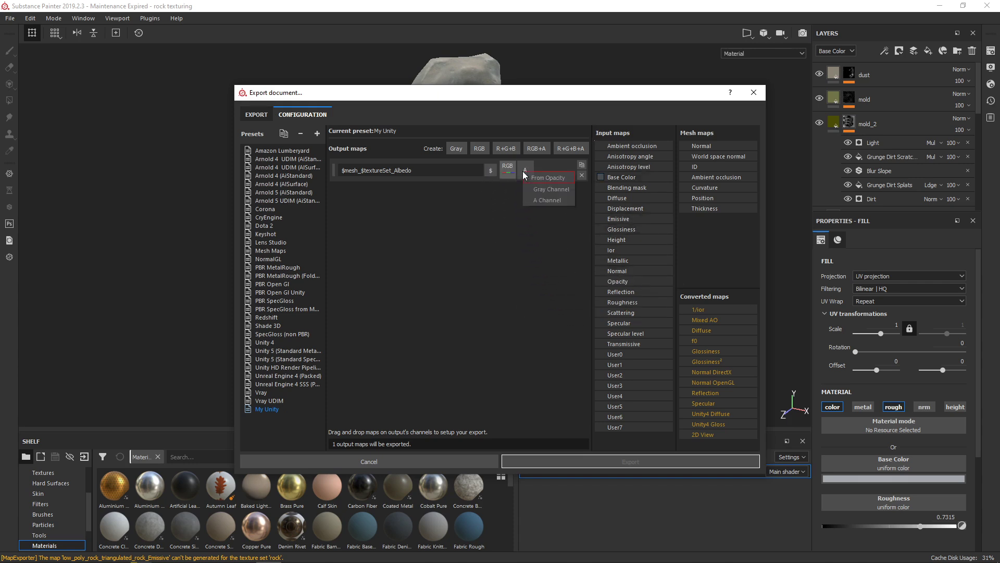
{"action": "left_click", "coordinate": [553, 188]}
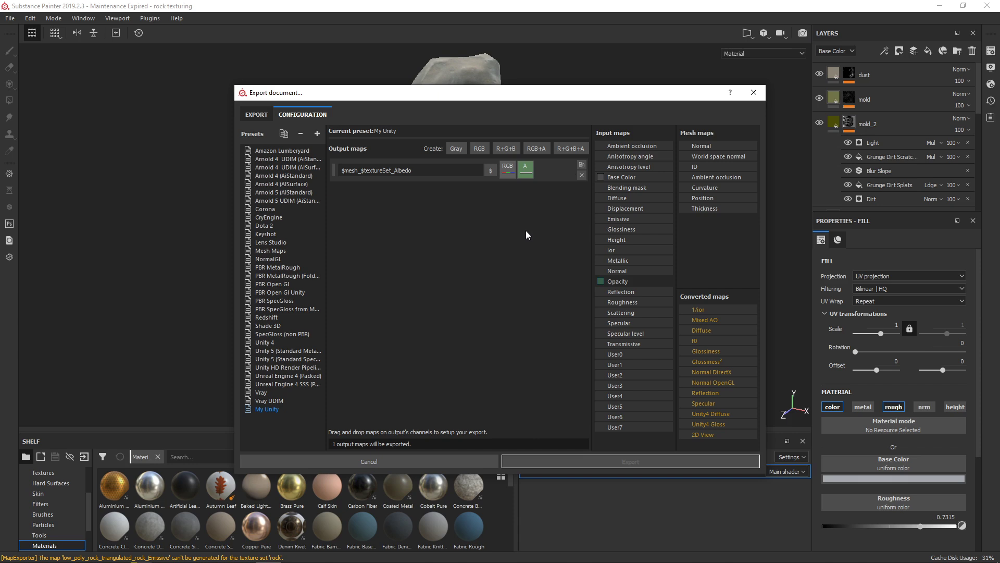
Step: Add a second RGB+A output named $mesh_$textureSet_Metallic by copying the Albedo name
{"action": "left_click", "coordinate": [536, 149]}
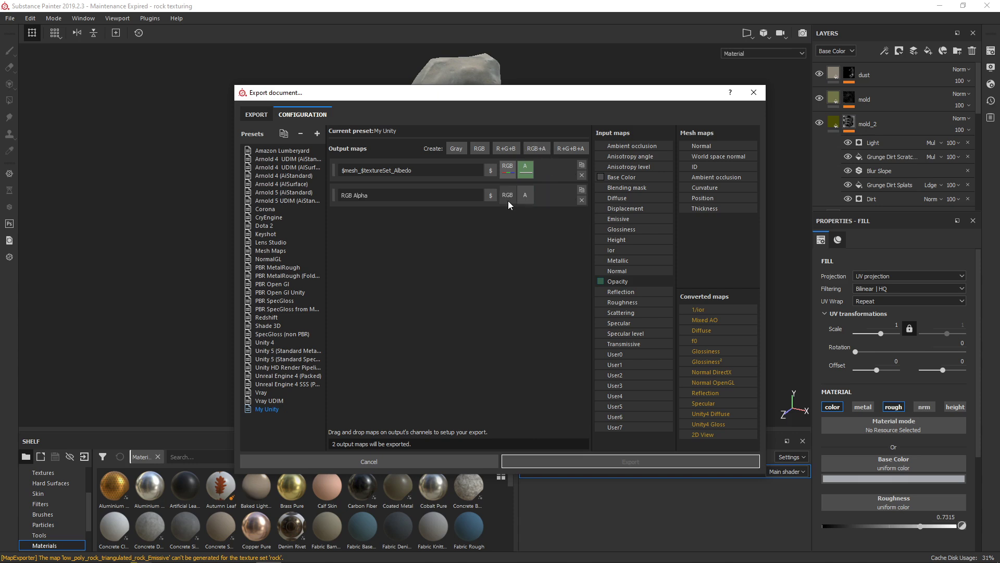
{"action": "right_click", "coordinate": [504, 201]}
{"action": "left_click", "coordinate": [477, 287]}
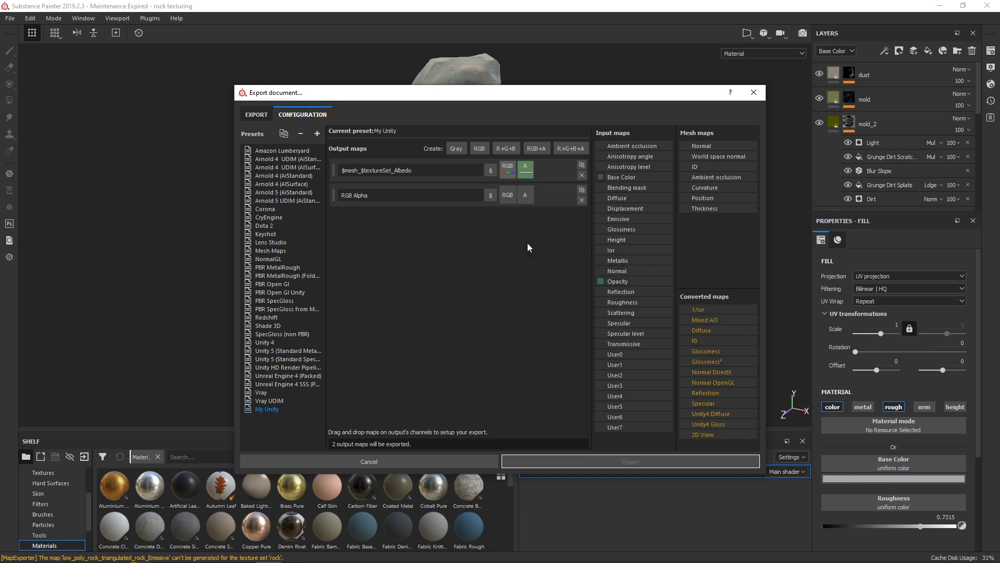
{"action": "triple_click", "coordinate": [417, 170]}
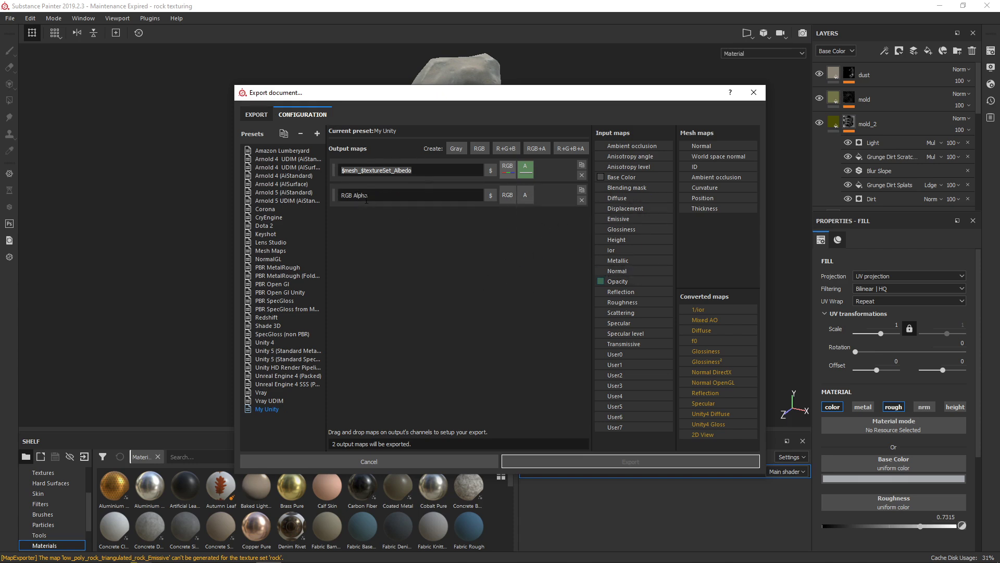
{"action": "key", "text": "ctrl+c"}
{"action": "triple_click", "coordinate": [365, 195]}
{"action": "key", "text": "ctrl+v"}
{"action": "left_click_drag", "start_coordinate": [412, 200], "coordinate": [396, 199]}
{"action": "type", "text": "Met"}
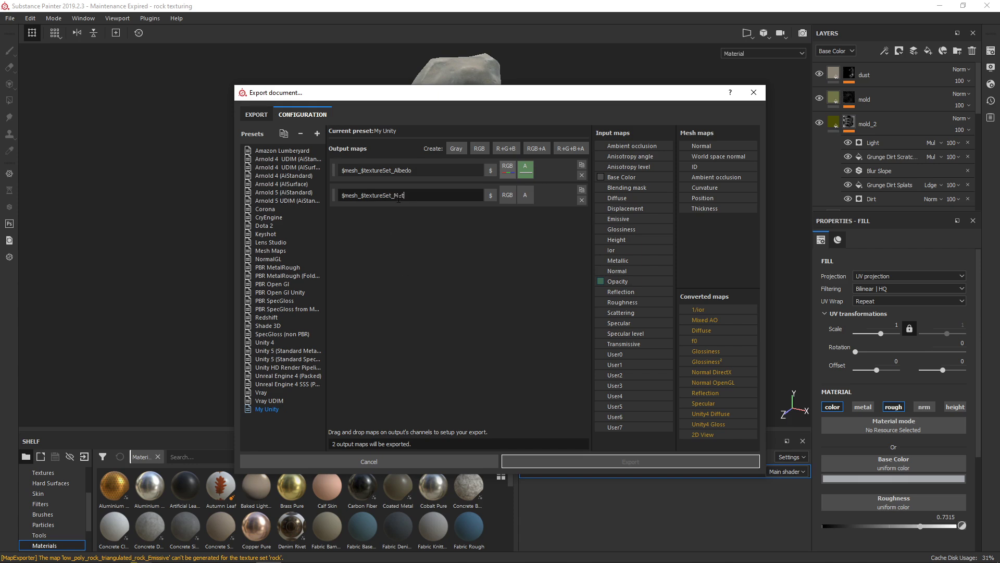
{"action": "type", "text": "allic"}
{"action": "key", "text": "Return"}
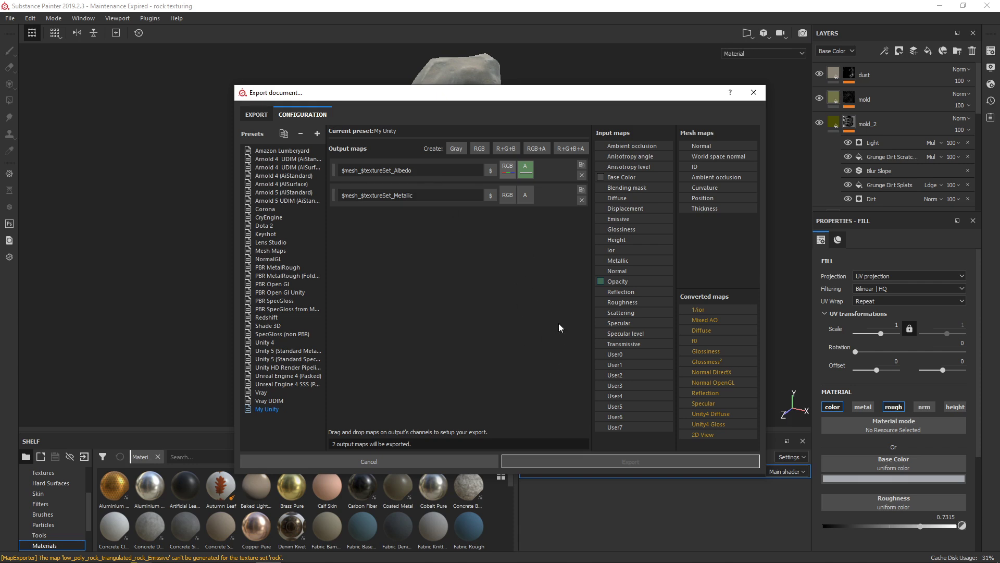
Step: Feed Metallic's gray channel into its RGB and Glossiness's gray channel into its alpha
{"action": "left_click_drag", "start_coordinate": [617, 261], "coordinate": [506, 199]}
{"action": "left_click", "coordinate": [523, 218]}
{"action": "left_click_drag", "start_coordinate": [719, 350], "coordinate": [525, 195]}
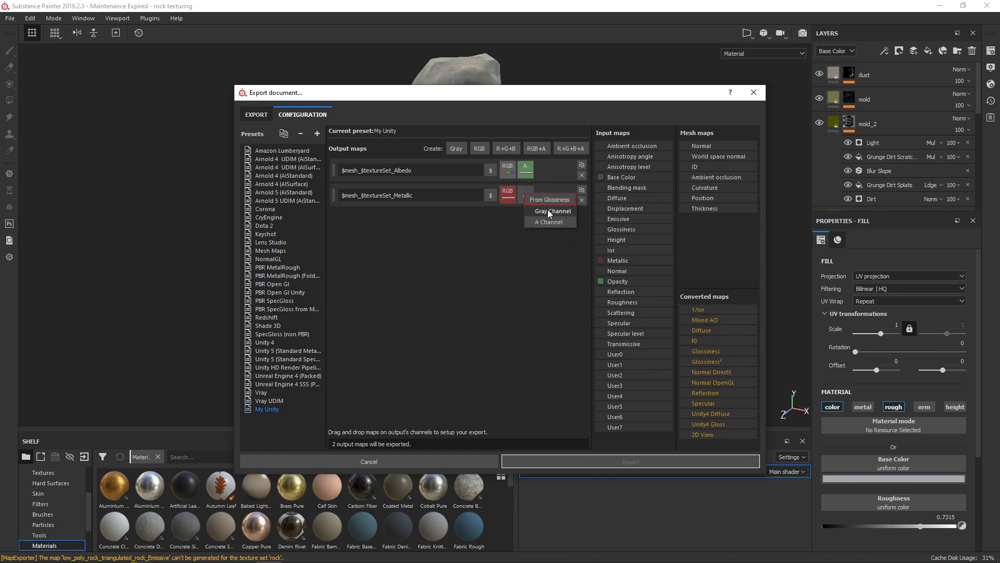
{"action": "left_click", "coordinate": [550, 211]}
{"action": "key", "text": "alt+Tab"}
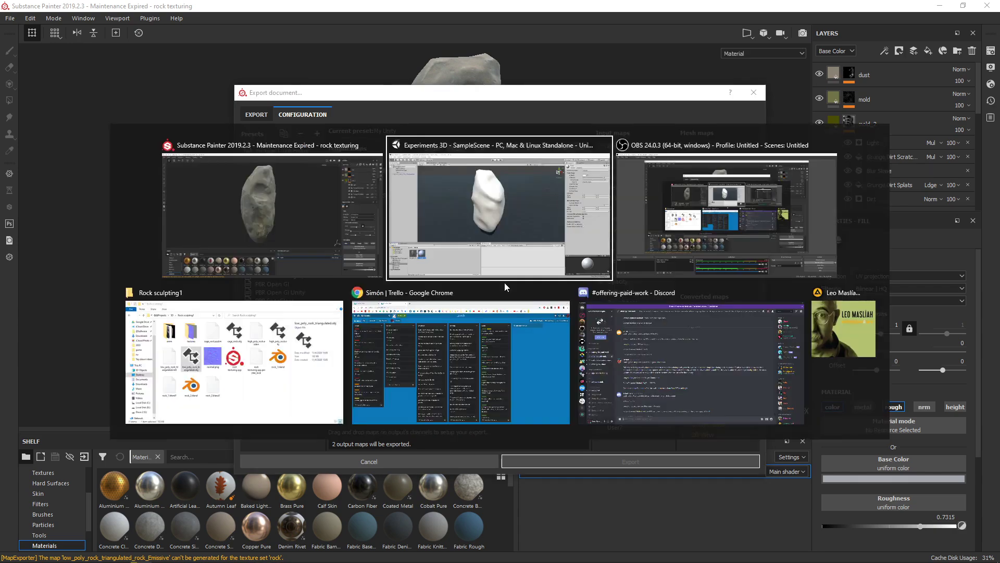
{"action": "key", "text": "alt+Tab"}
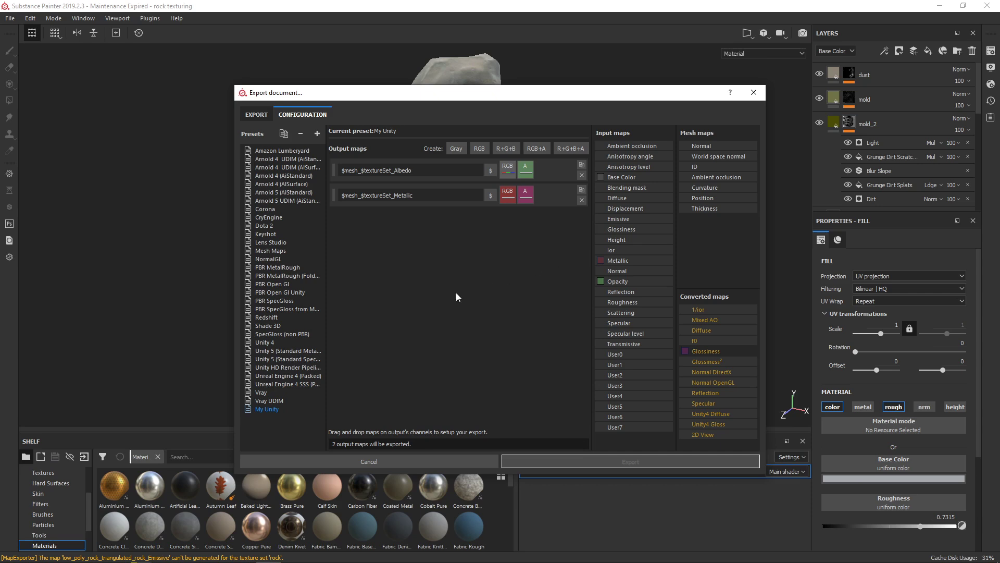
Step: Add a third RGB output named $mesh_$textureSet_Normal and drag Normal OpenGL onto it
{"action": "left_click", "coordinate": [480, 148]}
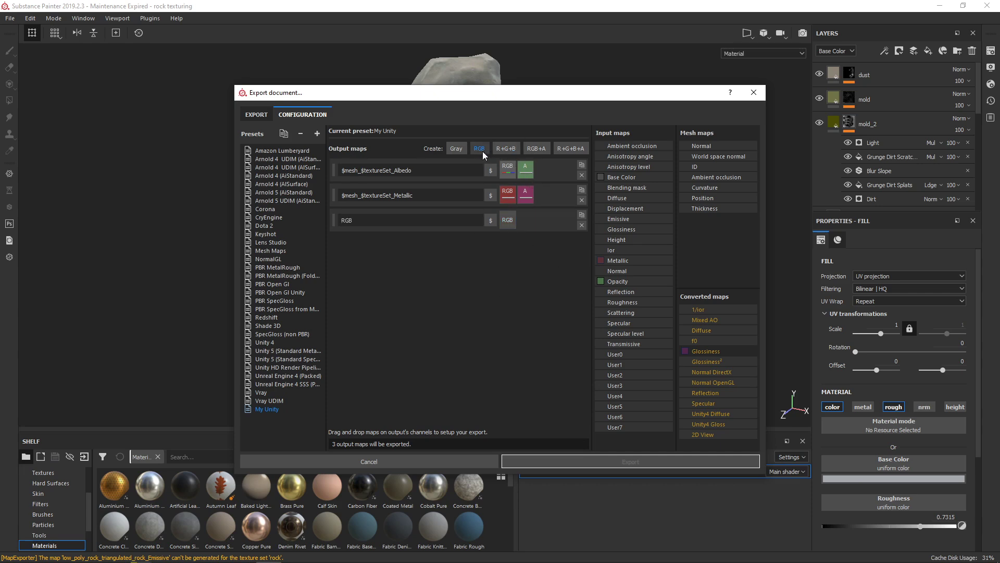
{"action": "left_click", "coordinate": [376, 195]}
{"action": "left_click", "coordinate": [362, 220]}
{"action": "key", "text": "ctrl+a"}
{"action": "key", "text": "ctrl+v"}
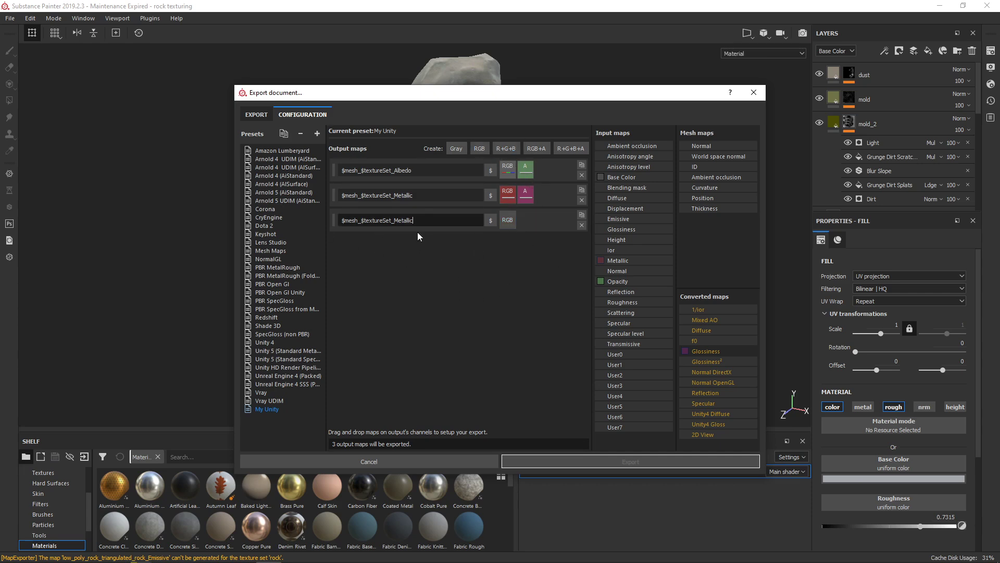
{"action": "left_click_drag", "start_coordinate": [414, 220], "coordinate": [394, 224]}
{"action": "type", "text": "Normal"}
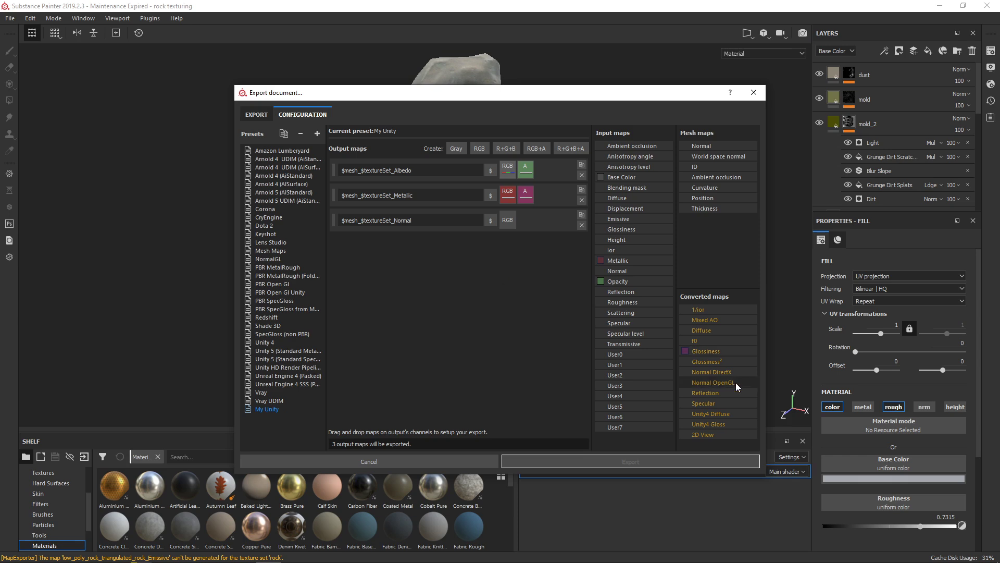
{"action": "left_click_drag", "start_coordinate": [737, 380], "coordinate": [508, 220]}
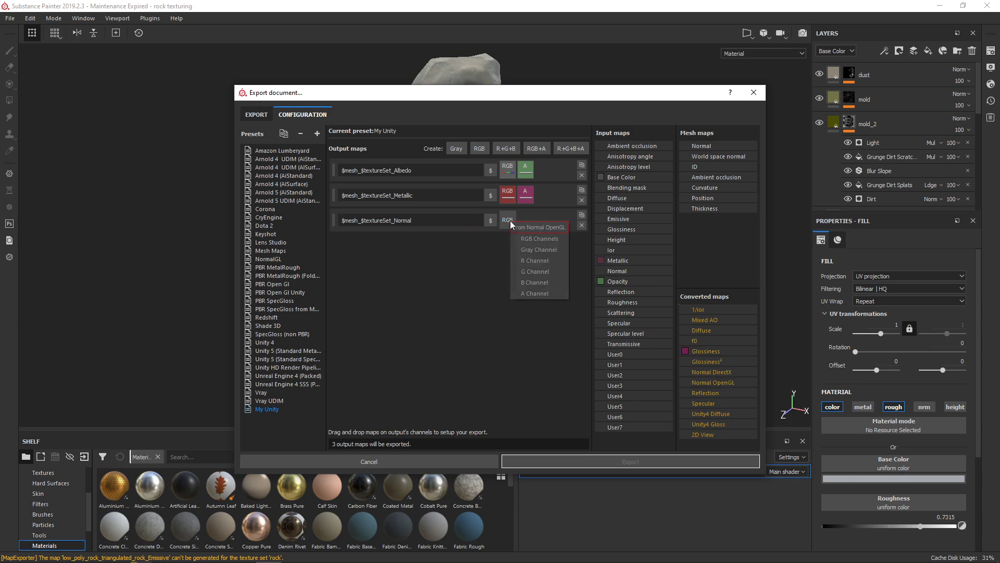
Step: Fill the Normal output with all RGB channels of Normal OpenGL
{"action": "left_click", "coordinate": [524, 240]}
{"action": "key", "text": "alt+Tab"}
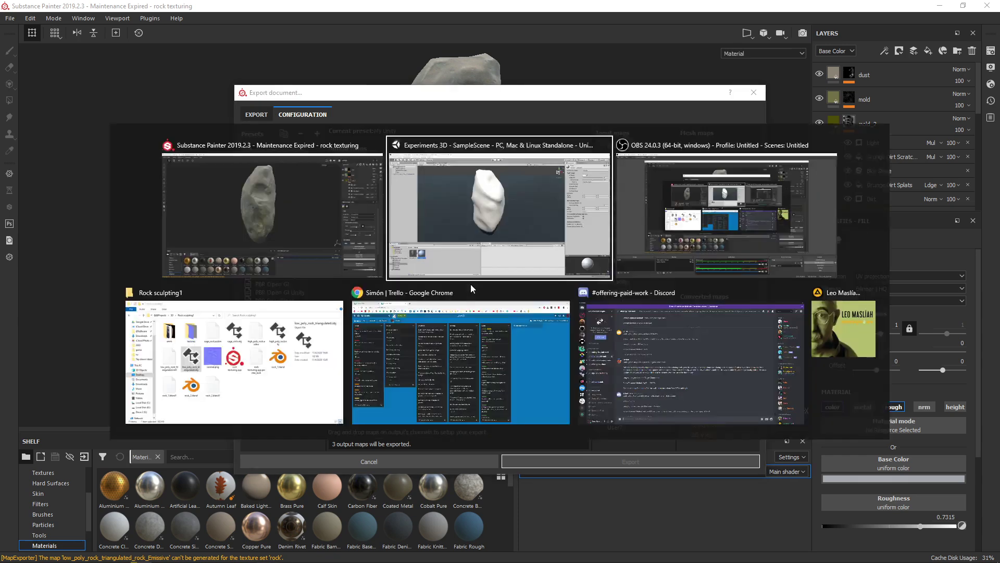
{"action": "key", "text": "alt+Tab"}
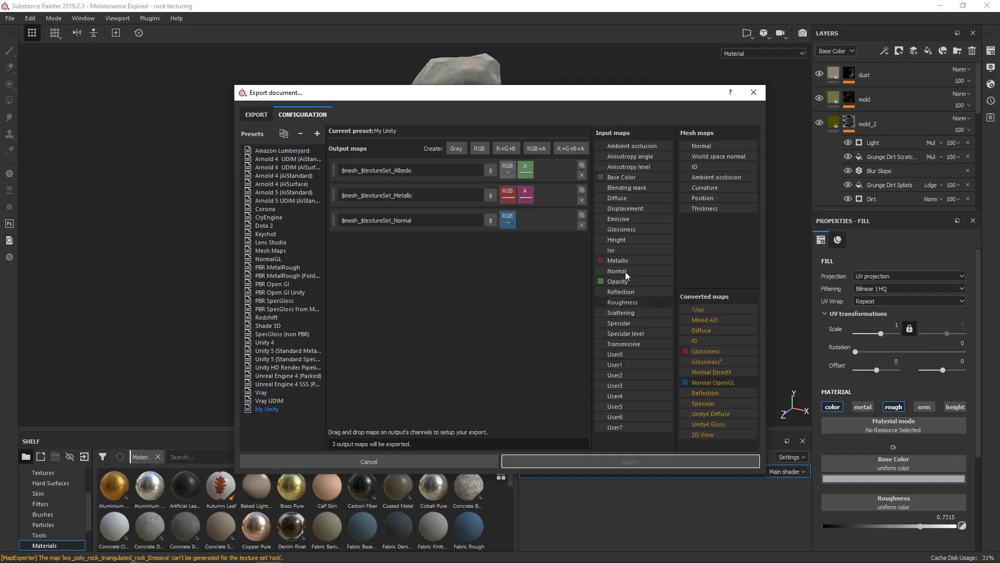
Step: Add a grayscale output $mesh_$textureSet_Height fed by Height's gray channel
{"action": "left_click", "coordinate": [457, 149]}
{"action": "double_click", "coordinate": [365, 220]}
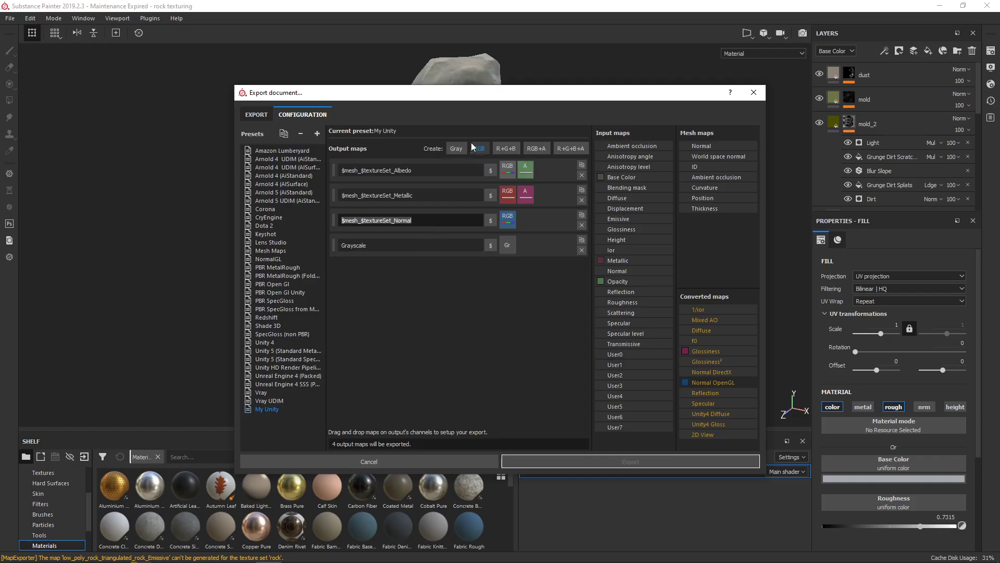
{"action": "double_click", "coordinate": [346, 246]}
{"action": "key", "text": "ctrl+v"}
{"action": "left_click_drag", "start_coordinate": [413, 246], "coordinate": [395, 246]}
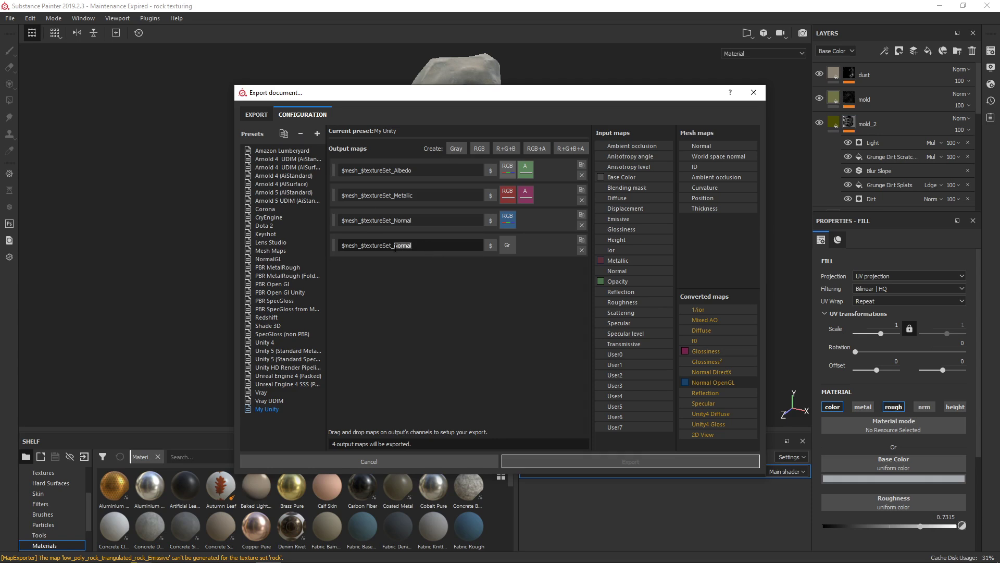
{"action": "type", "text": "Height"}
{"action": "left_click", "coordinate": [457, 321]}
{"action": "left_click_drag", "start_coordinate": [626, 241], "coordinate": [506, 243]}
{"action": "left_click", "coordinate": [521, 257]}
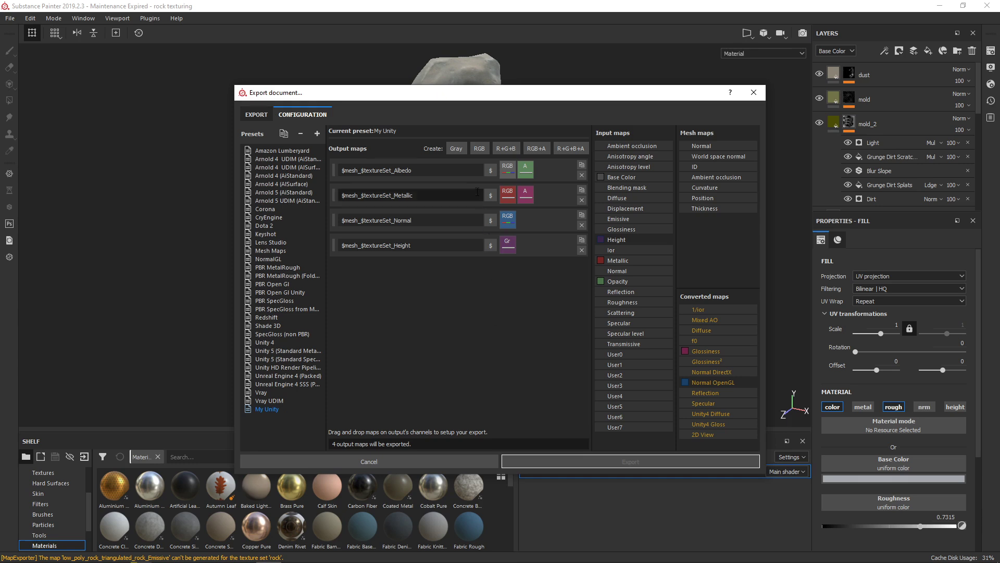
Step: Add a grayscale output $mesh_$textureSet_AO fed by Ambient occlusion's gray channel
{"action": "left_click", "coordinate": [457, 149]}
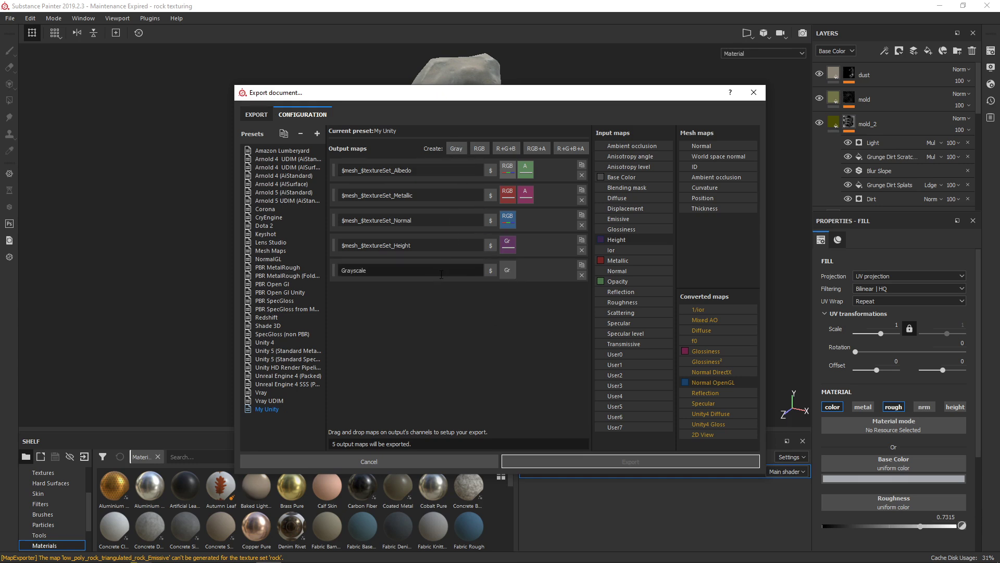
{"action": "double_click", "coordinate": [359, 270]}
{"action": "key", "text": "ctrl+v"}
{"action": "double_click", "coordinate": [403, 270]}
{"action": "type", "text": "AO"}
{"action": "key", "text": "Return"}
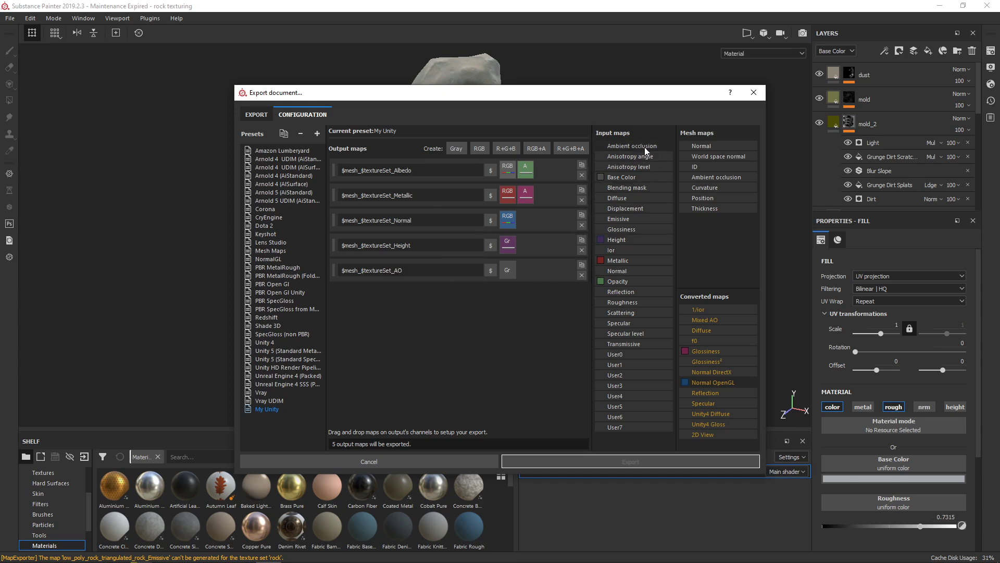
{"action": "left_click_drag", "start_coordinate": [643, 148], "coordinate": [507, 270]}
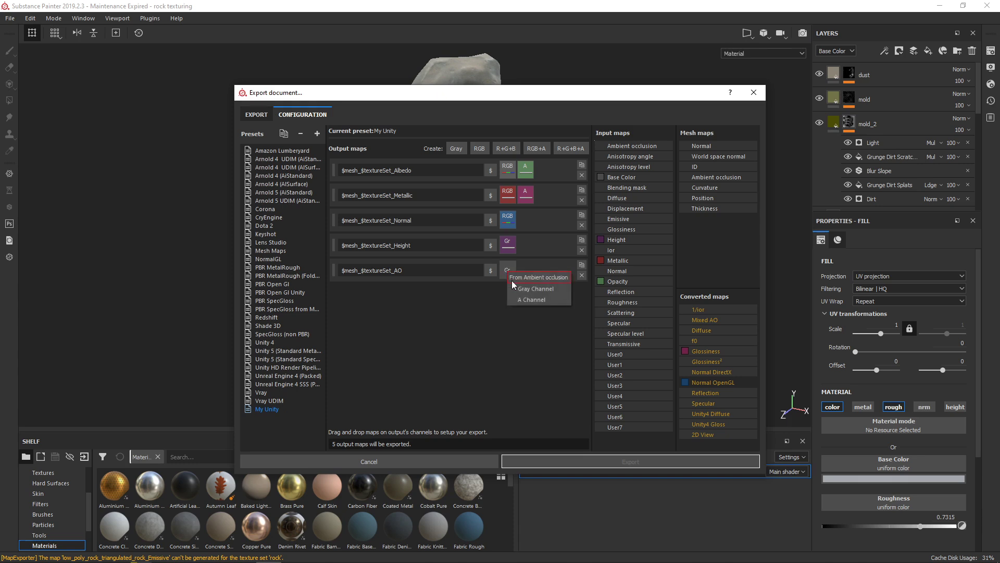
{"action": "left_click", "coordinate": [523, 288]}
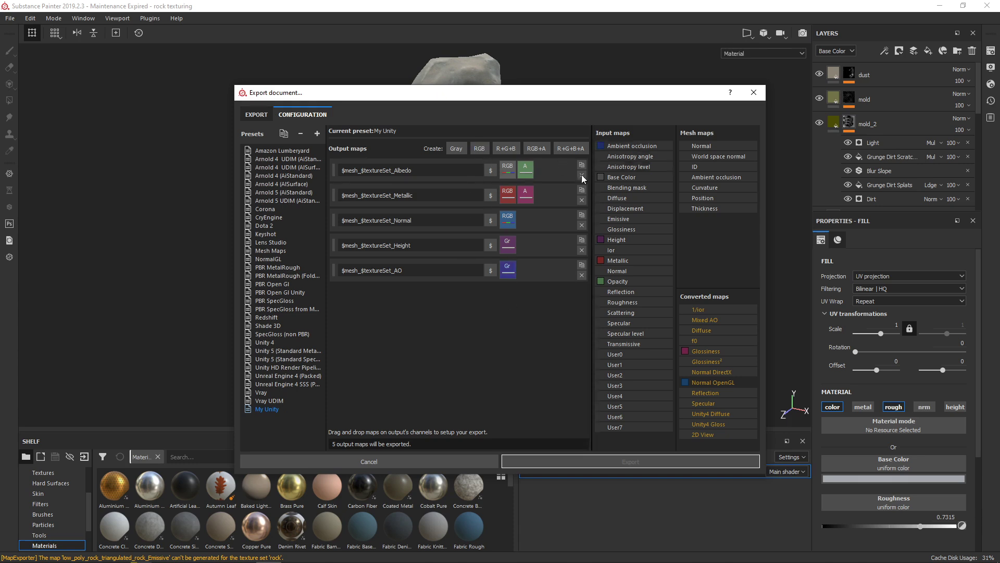
Step: Add a sixth RGB output named $mesh_$textureSet_Emissive
{"action": "left_click", "coordinate": [479, 149]}
{"action": "left_click", "coordinate": [372, 295]}
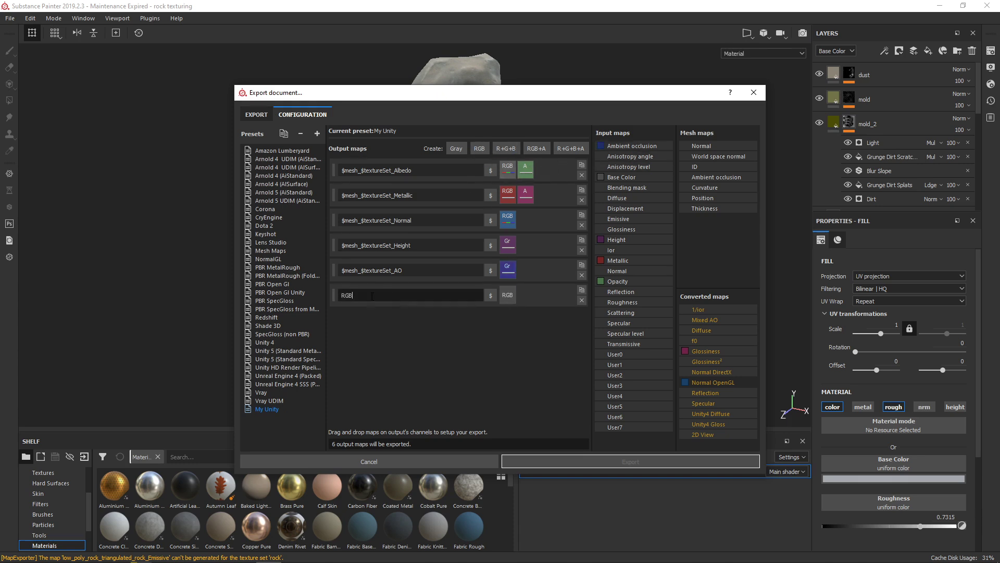
{"action": "key", "text": "ctrl+a"}
{"action": "key", "text": "ctrl+v"}
{"action": "left_click_drag", "start_coordinate": [412, 295], "coordinate": [395, 295]}
{"action": "type", "text": "Emissive"}
{"action": "key", "text": "Return"}
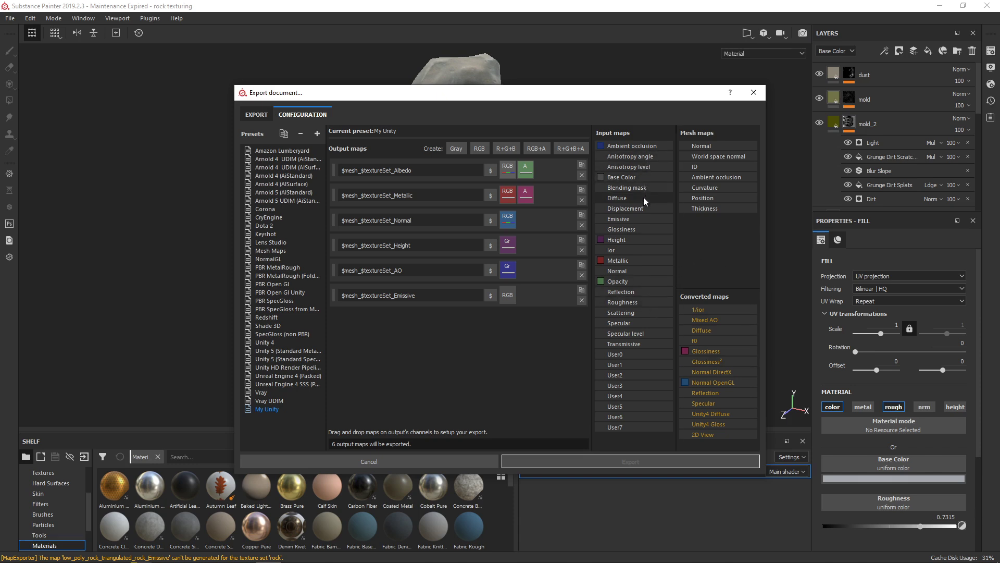
Step: Fill the Emissive output with the Emissive map's RGB channels and return to export settings
{"action": "left_click_drag", "start_coordinate": [642, 217], "coordinate": [510, 296]}
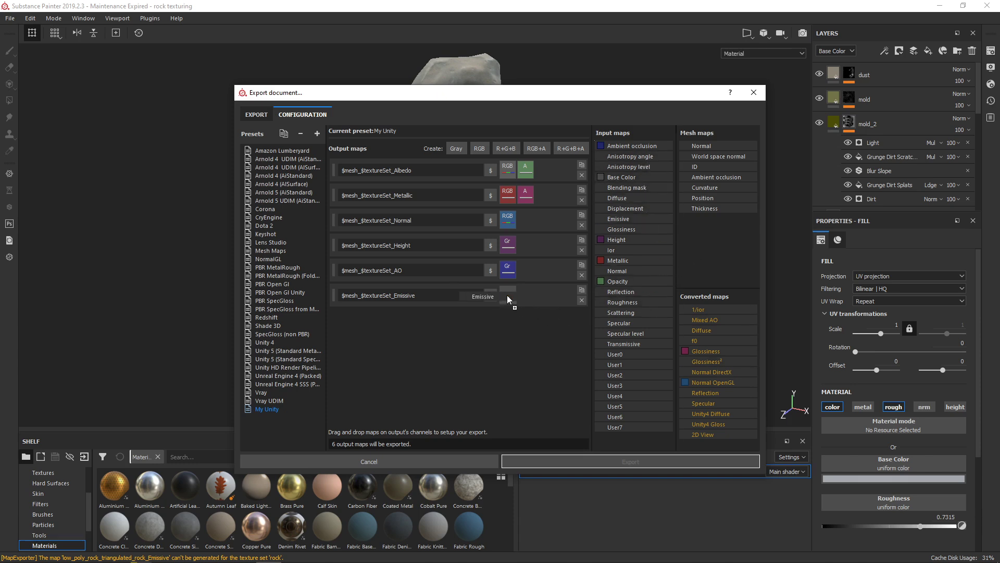
{"action": "left_click_drag", "start_coordinate": [507, 295], "coordinate": [508, 295]}
{"action": "left_click", "coordinate": [522, 313]}
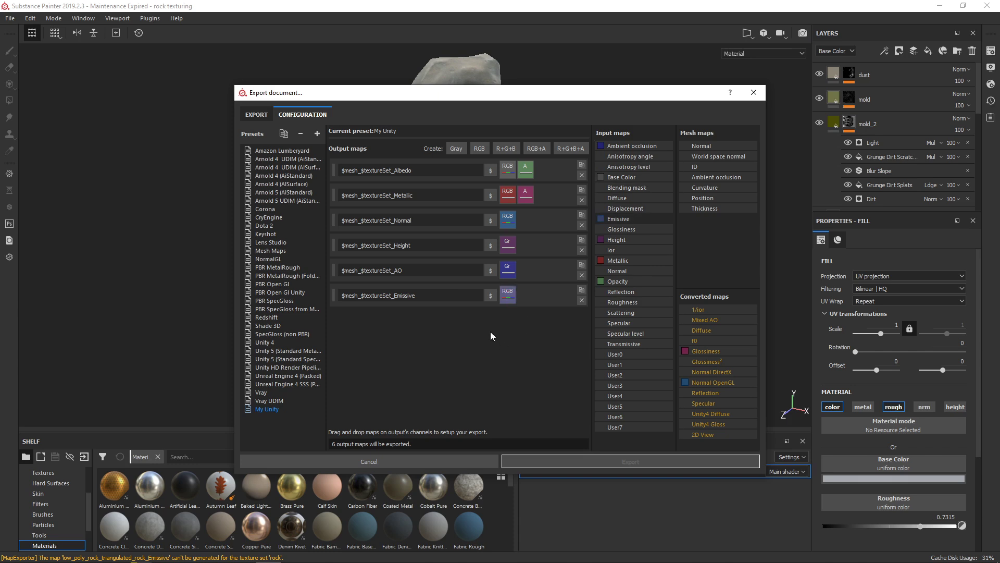
{"action": "key", "text": "ctrl+Tab"}
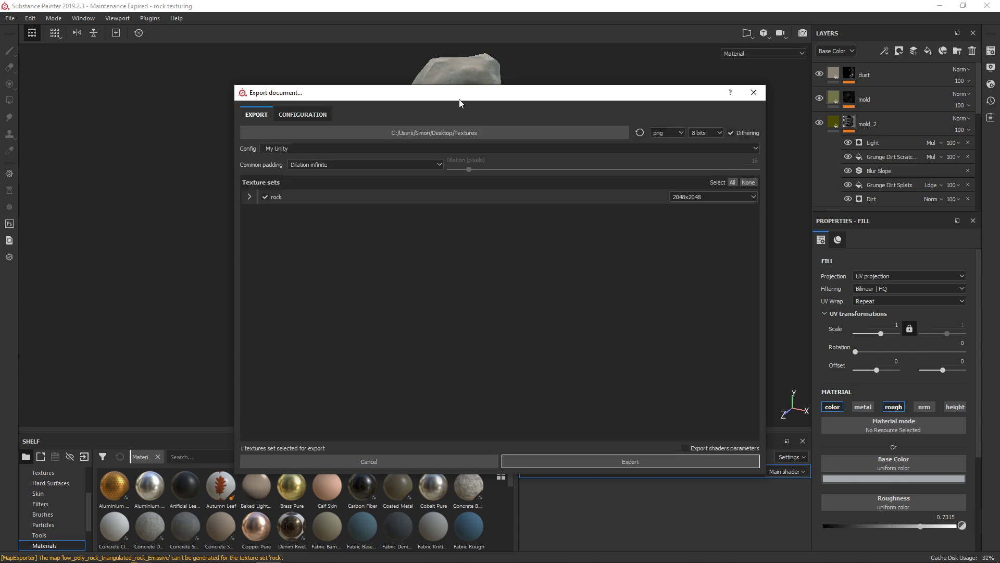
Step: Export the rock textures with the My Unity preset, then open the folder and select the files
{"action": "left_click", "coordinate": [297, 149]}
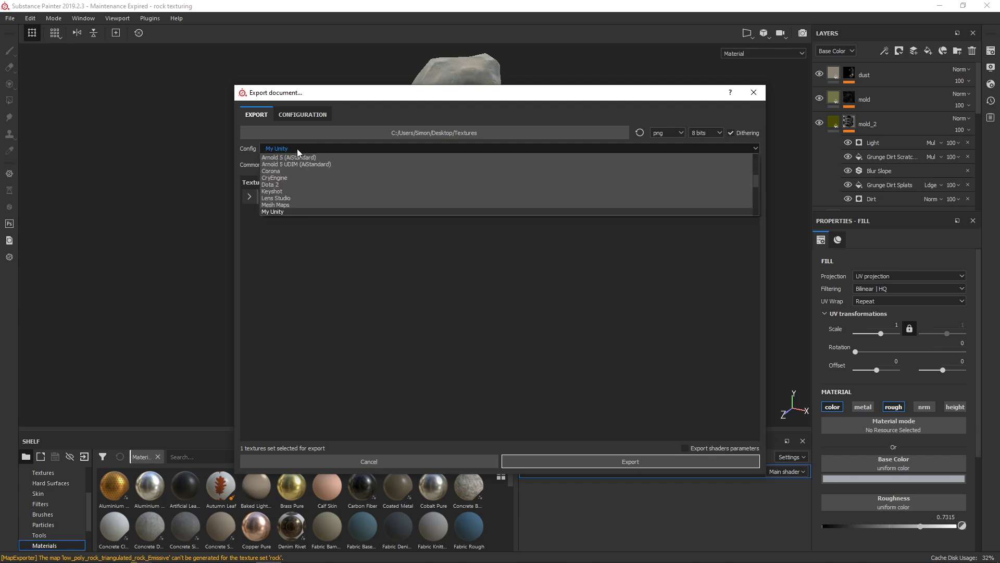
{"action": "left_click", "coordinate": [399, 180]}
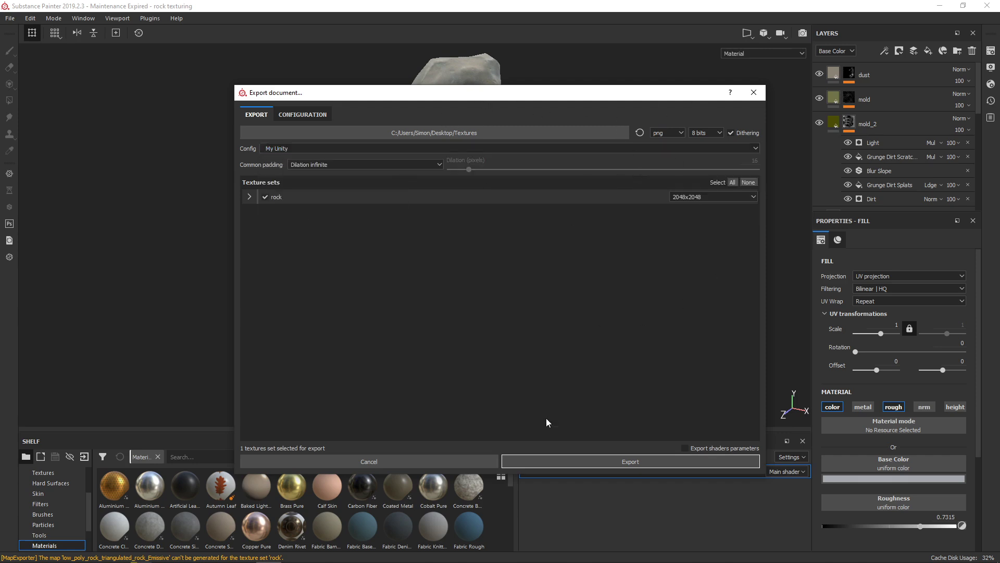
{"action": "left_click", "coordinate": [642, 458]}
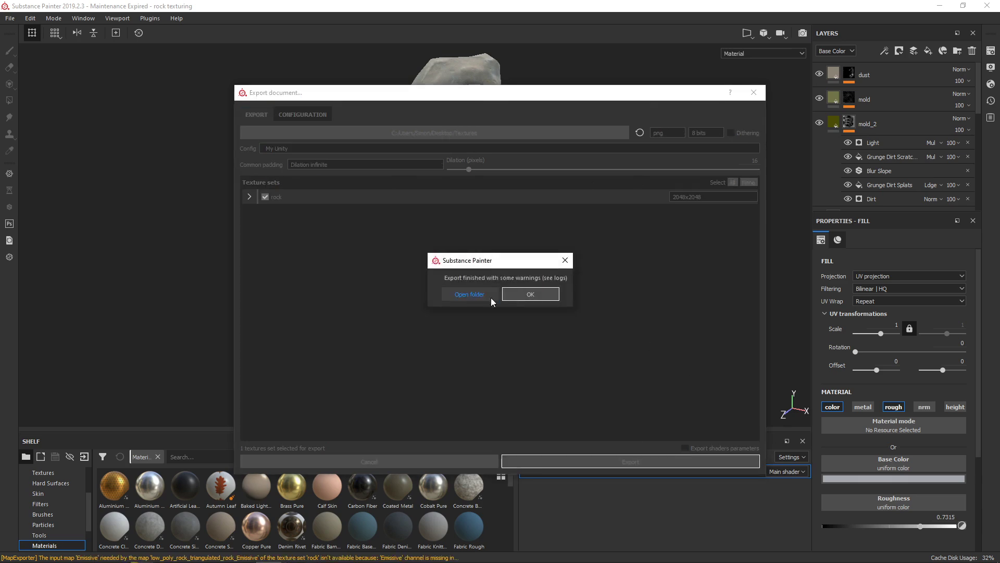
{"action": "left_click", "coordinate": [489, 294]}
{"action": "mouse_move", "coordinate": [633, 240]}
{"action": "left_mouse_down"}
{"action": "mouse_move", "coordinate": [474, 157]}
{"action": "mouse_move", "coordinate": [284, 114]}
{"action": "mouse_move", "coordinate": [336, 471]}
{"action": "mouse_move", "coordinate": [308, 555]}
{"action": "mouse_move", "coordinate": [271, 555]}
{"action": "mouse_move", "coordinate": [292, 555]}
{"action": "mouse_move", "coordinate": [282, 472]}
{"action": "left_mouse_up"}
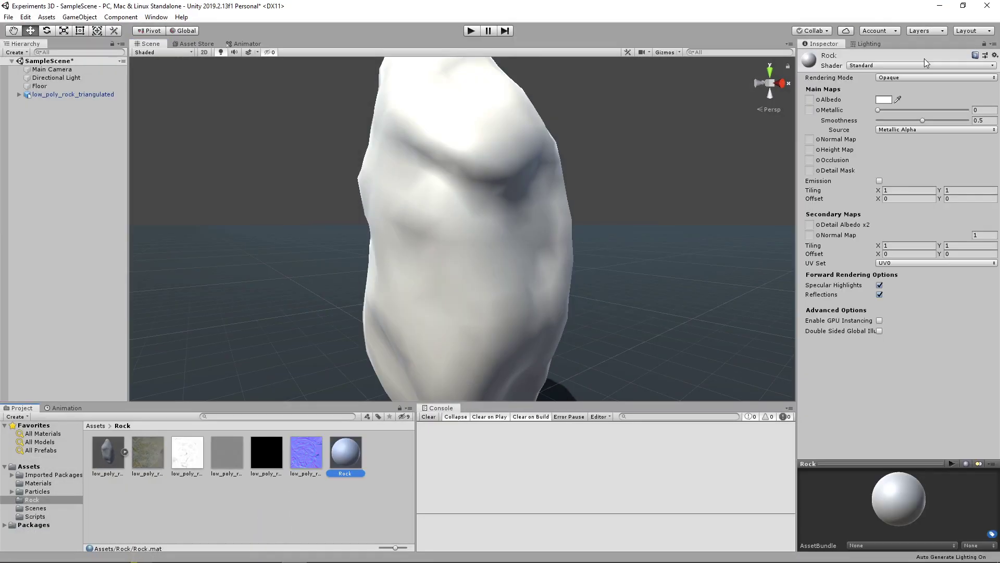
Step: Assign the color, AO and height textures to the Rock material's Albedo, Occlusion and Height Map
{"action": "left_click", "coordinate": [988, 50]}
{"action": "left_click_drag", "start_coordinate": [156, 461], "coordinate": [816, 101]}
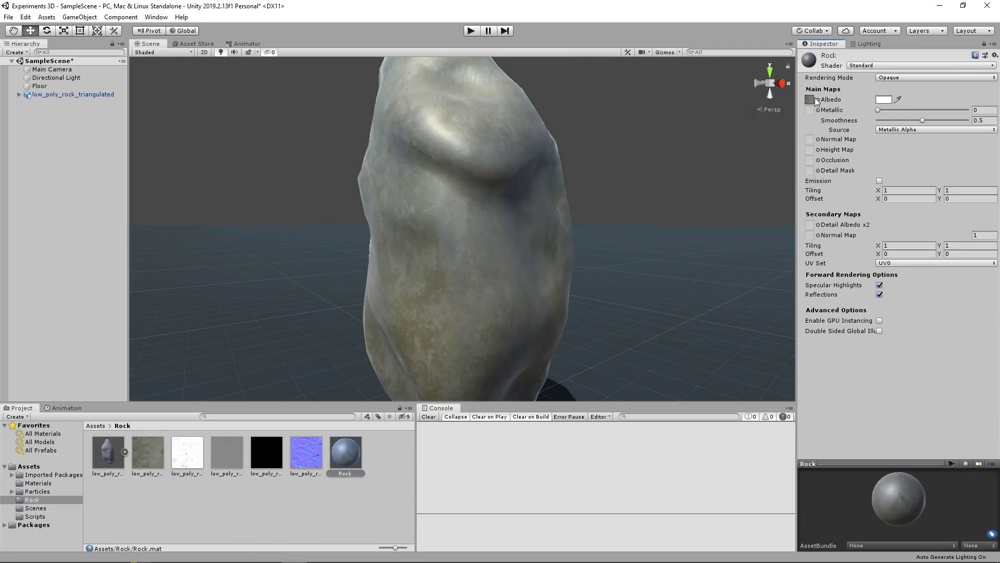
{"action": "left_click", "coordinate": [194, 475]}
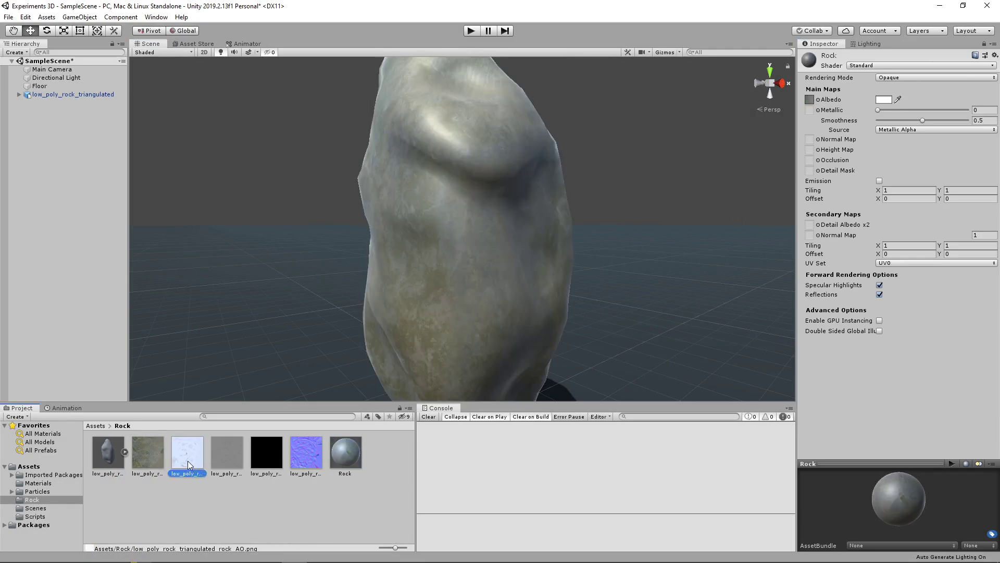
{"action": "left_click_drag", "start_coordinate": [191, 470], "coordinate": [810, 162]}
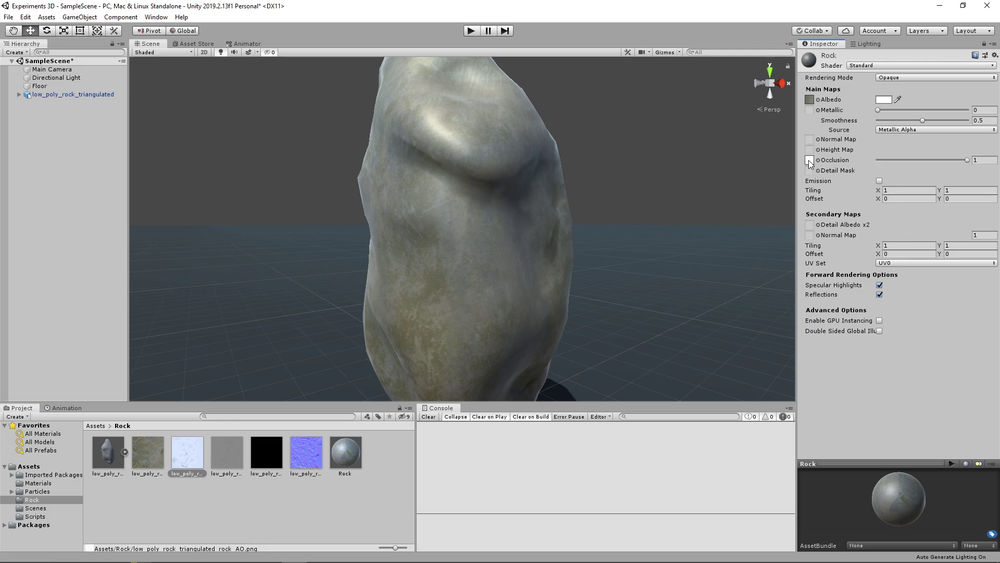
{"action": "left_click_drag", "start_coordinate": [227, 463], "coordinate": [811, 156]}
Step: Assign the black texture to Metallic and the Normal texture to the Normal Map slot
{"action": "left_click", "coordinate": [266, 458]}
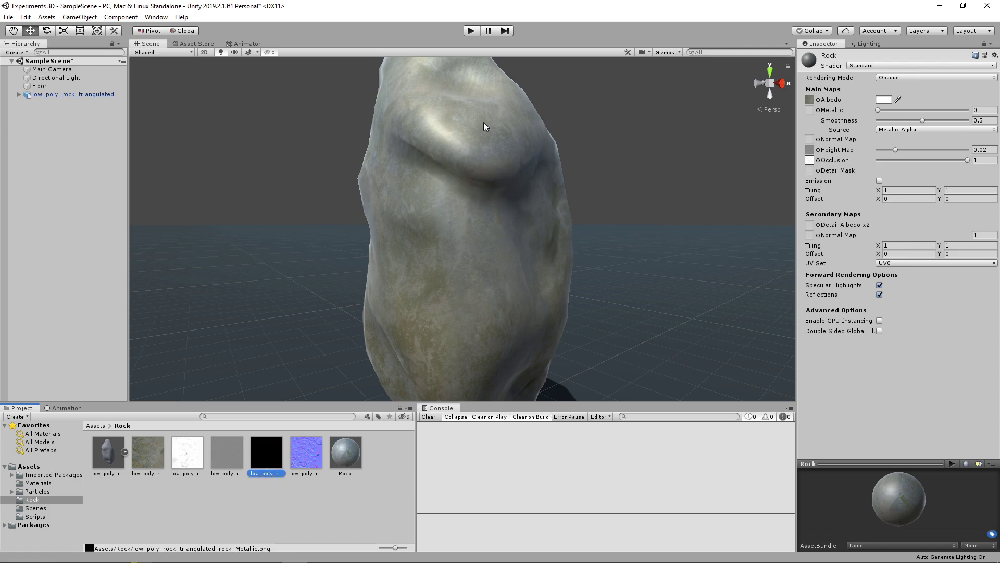
{"action": "scroll", "coordinate": [546, 169], "scroll_direction": "down", "scroll_amount": 3}
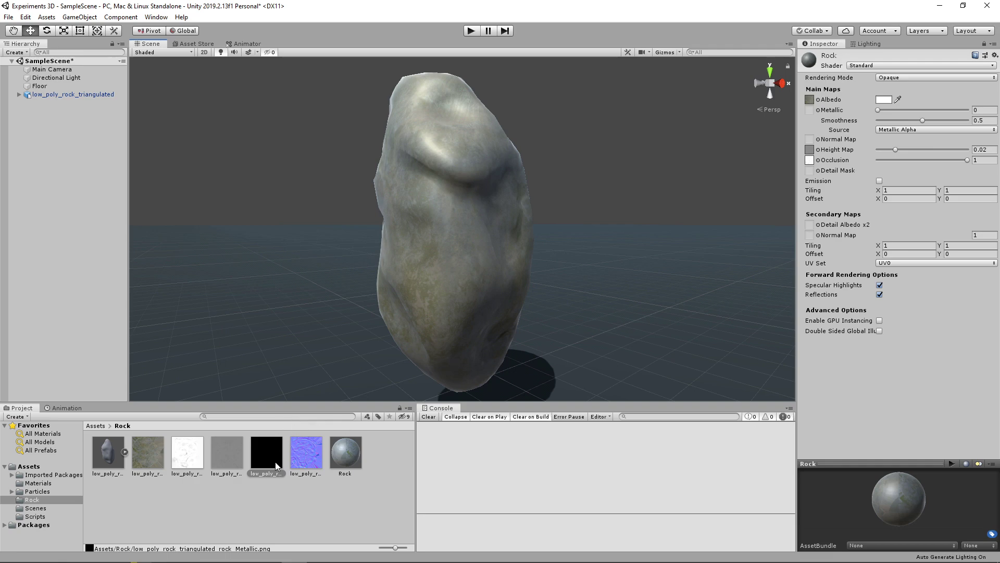
{"action": "left_click_drag", "start_coordinate": [275, 461], "coordinate": [814, 115]}
{"action": "scroll", "coordinate": [498, 215], "scroll_direction": "up", "scroll_amount": 2}
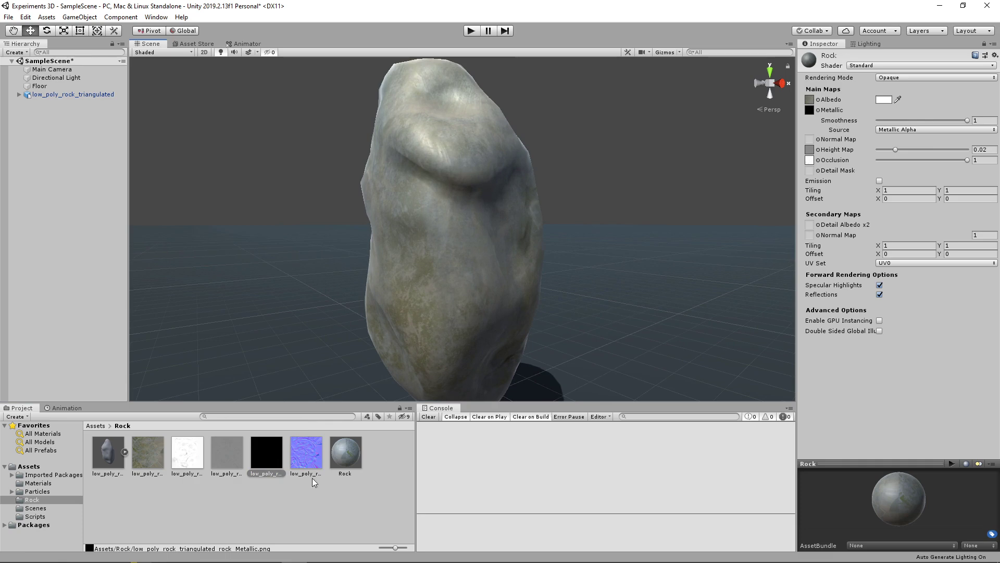
{"action": "left_click_drag", "start_coordinate": [316, 472], "coordinate": [335, 465]}
{"action": "left_click_drag", "start_coordinate": [386, 499], "coordinate": [812, 141]}
Step: Mark the normal texture as a normal map with Fix Now and orbit in close on the rock
{"action": "left_click", "coordinate": [980, 161]}
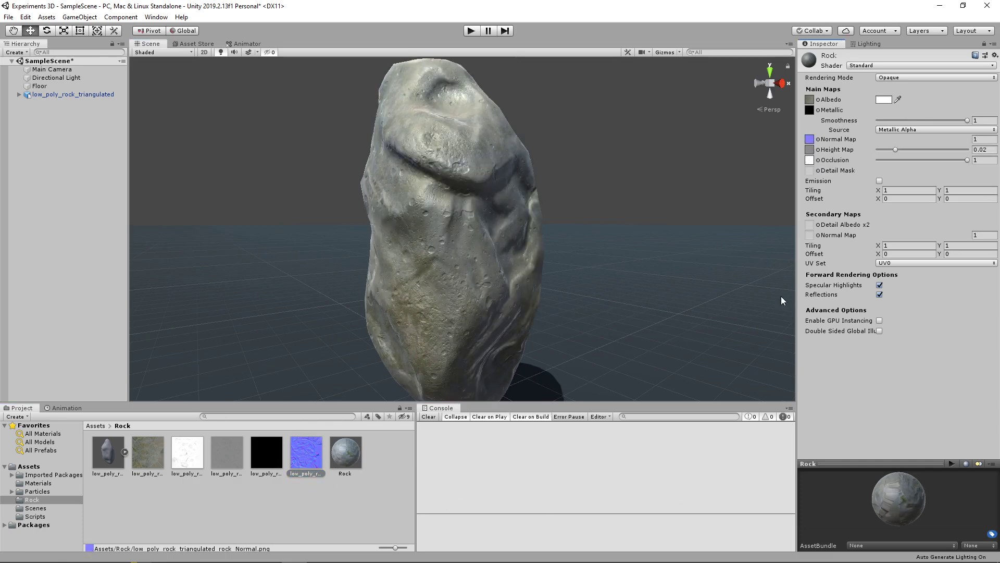
{"action": "left_click_drag", "start_coordinate": [573, 271], "coordinate": [692, 268], "text": "alt"}
{"action": "scroll", "coordinate": [693, 268], "scroll_direction": "down", "scroll_amount": 2}
{"action": "left_click_drag", "start_coordinate": [571, 302], "coordinate": [578, 277], "text": "alt"}
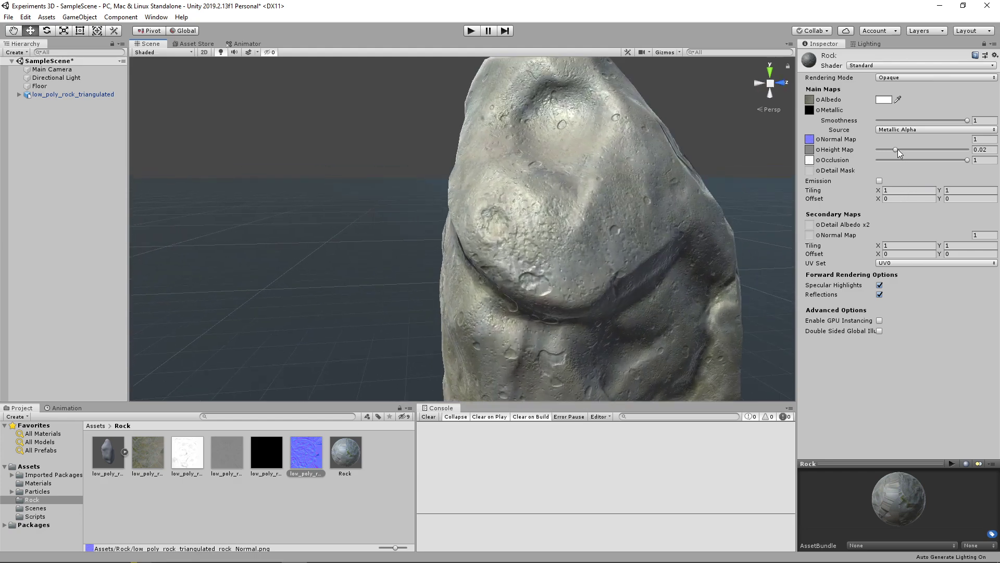
Step: Set the Height Map strength to 0.08 and Smoothness to 0.861
{"action": "left_click_drag", "start_coordinate": [896, 150], "coordinate": [956, 131]}
{"action": "right_click_drag", "start_coordinate": [632, 331], "coordinate": [667, 208]}
{"action": "scroll", "coordinate": [581, 193], "scroll_direction": "down", "scroll_amount": 1}
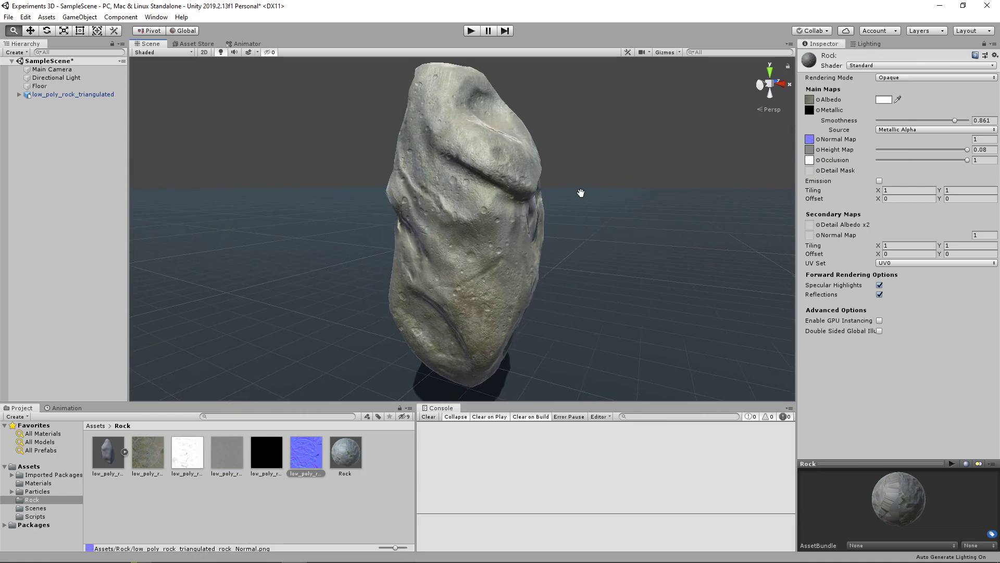
{"action": "scroll", "coordinate": [581, 193], "scroll_direction": "down", "scroll_amount": 2}
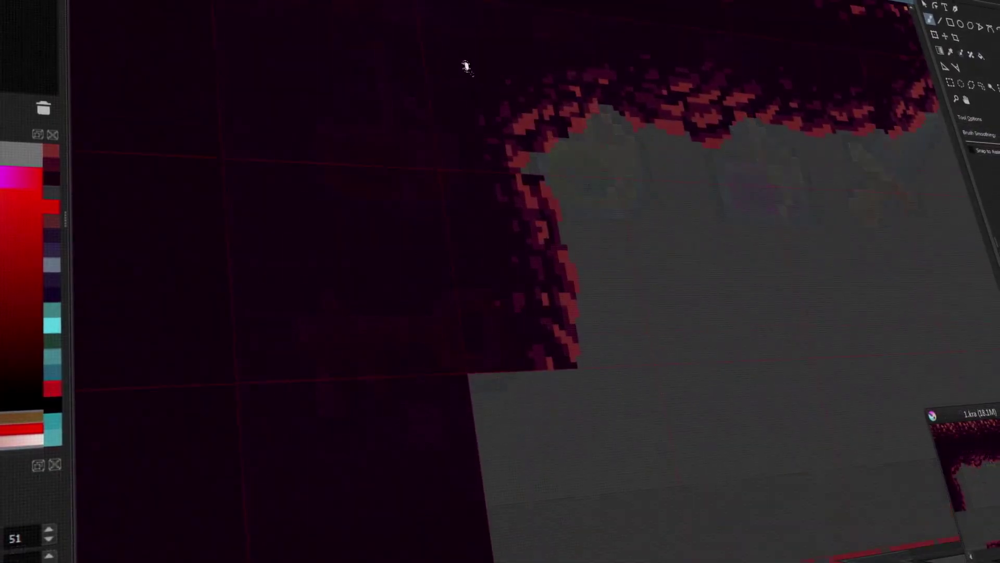
Step: Move a rectangular block of pixel art down and right in Krita, then scroll the forum answer
{"action": "left_click_drag", "start_coordinate": [464, 62], "coordinate": [639, 199]}
{"action": "key", "text": "ctrl+t"}
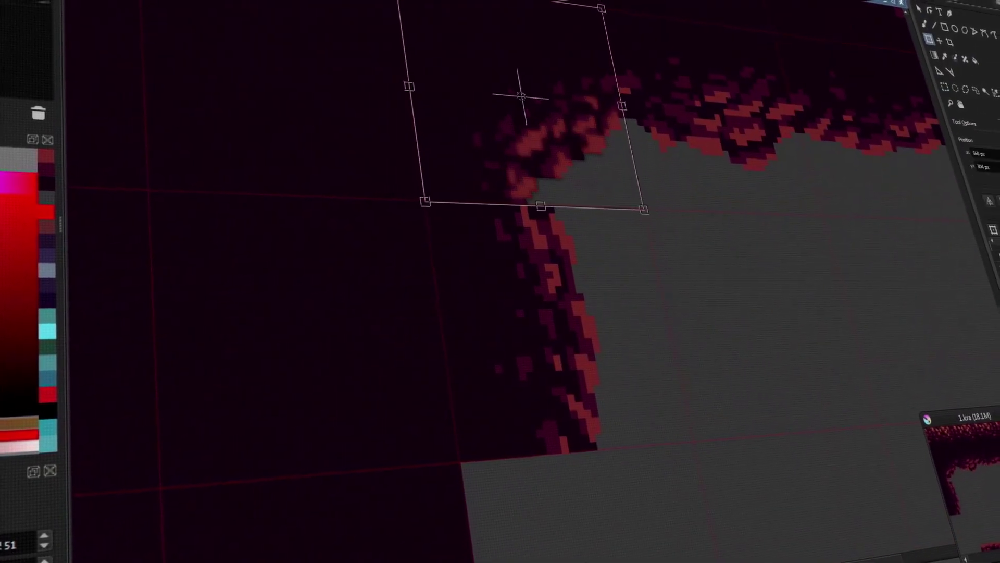
{"action": "left_click_drag", "start_coordinate": [518, 98], "coordinate": [618, 446]}
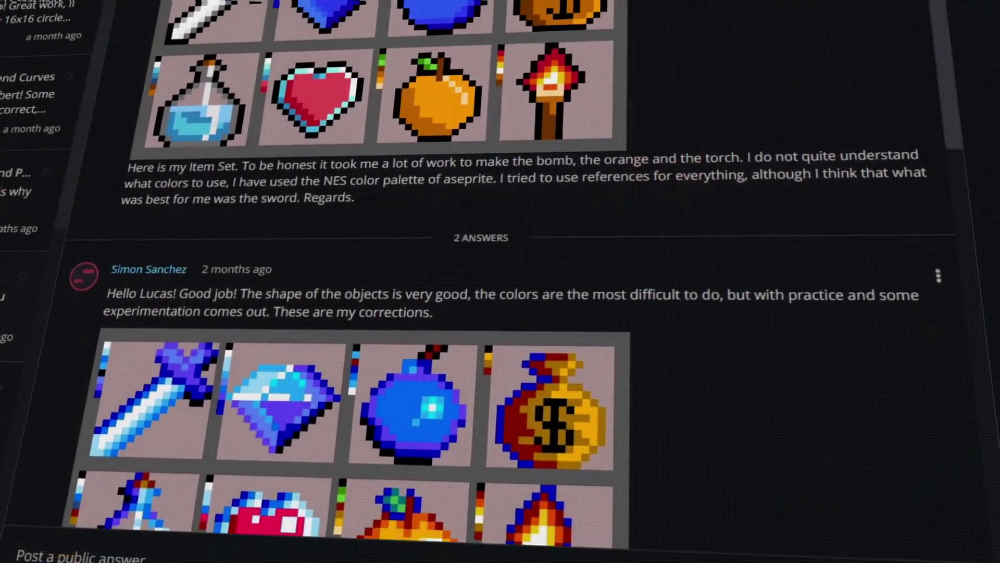
{"action": "scroll", "coordinate": [501, 281], "scroll_direction": "down", "scroll_amount": 5}
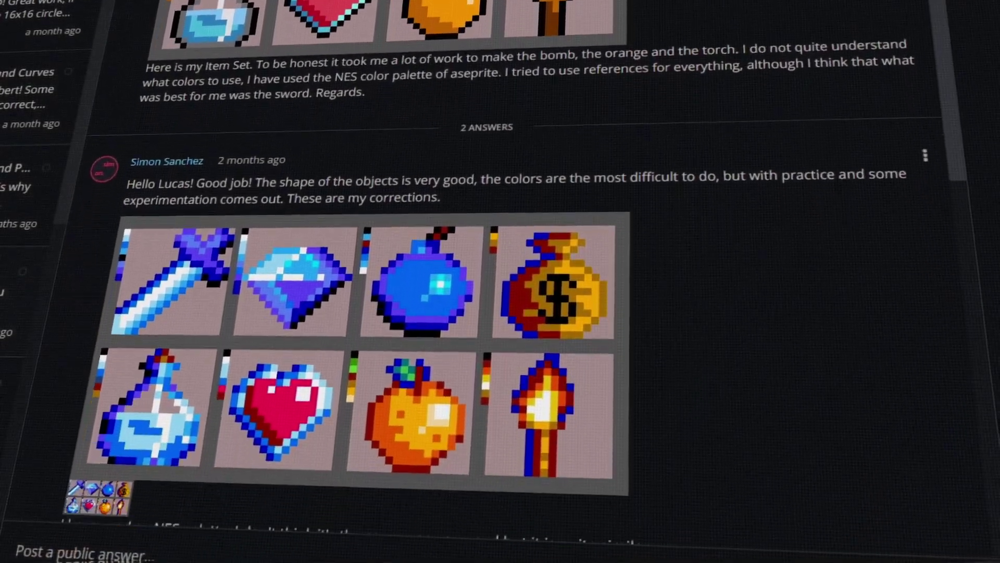
{"action": "scroll", "coordinate": [500, 282], "scroll_direction": "down", "scroll_amount": 3}
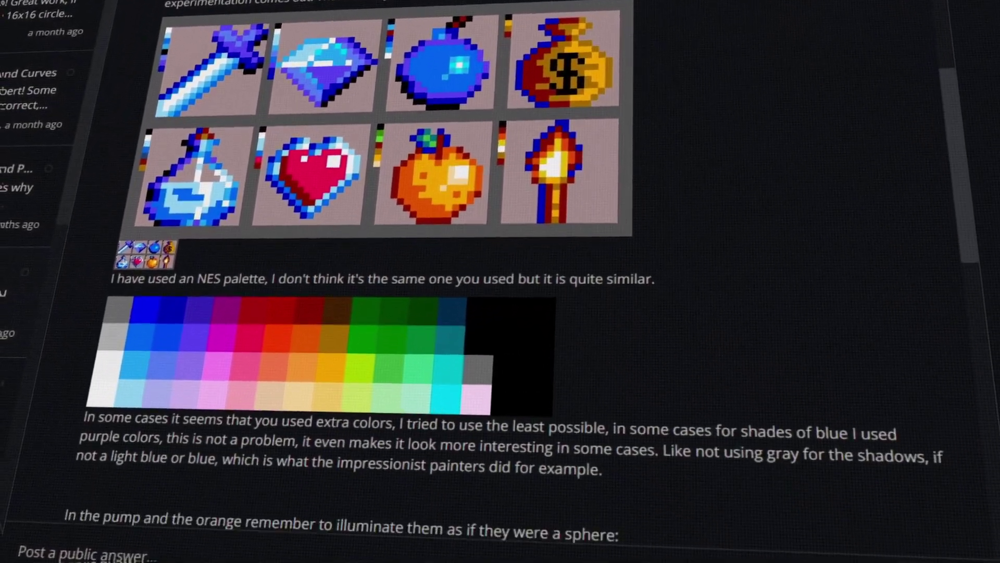